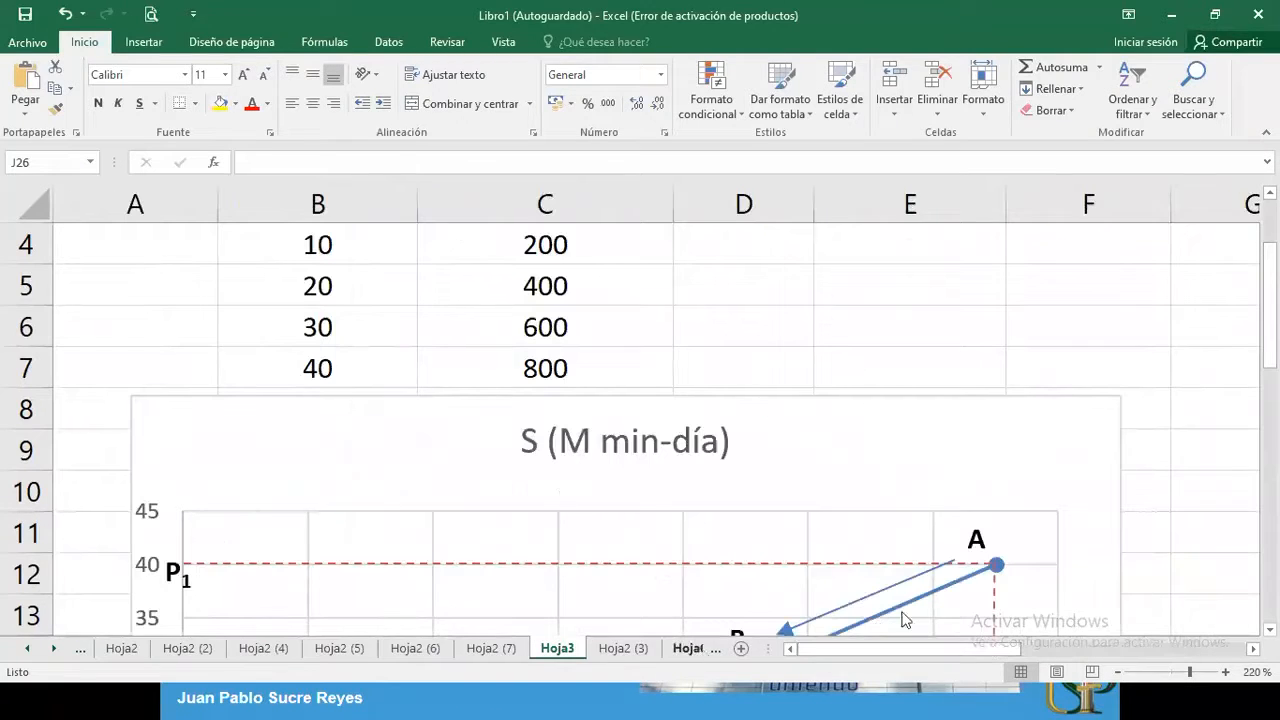
Examine the S (M min-día) supply chart with points A to D and the elasticity calculations beneath it
{"action": "left_click", "coordinate": [1270, 630]}
{"action": "scroll", "coordinate": [640, 430], "scroll_direction": "down", "scroll_amount": 3}
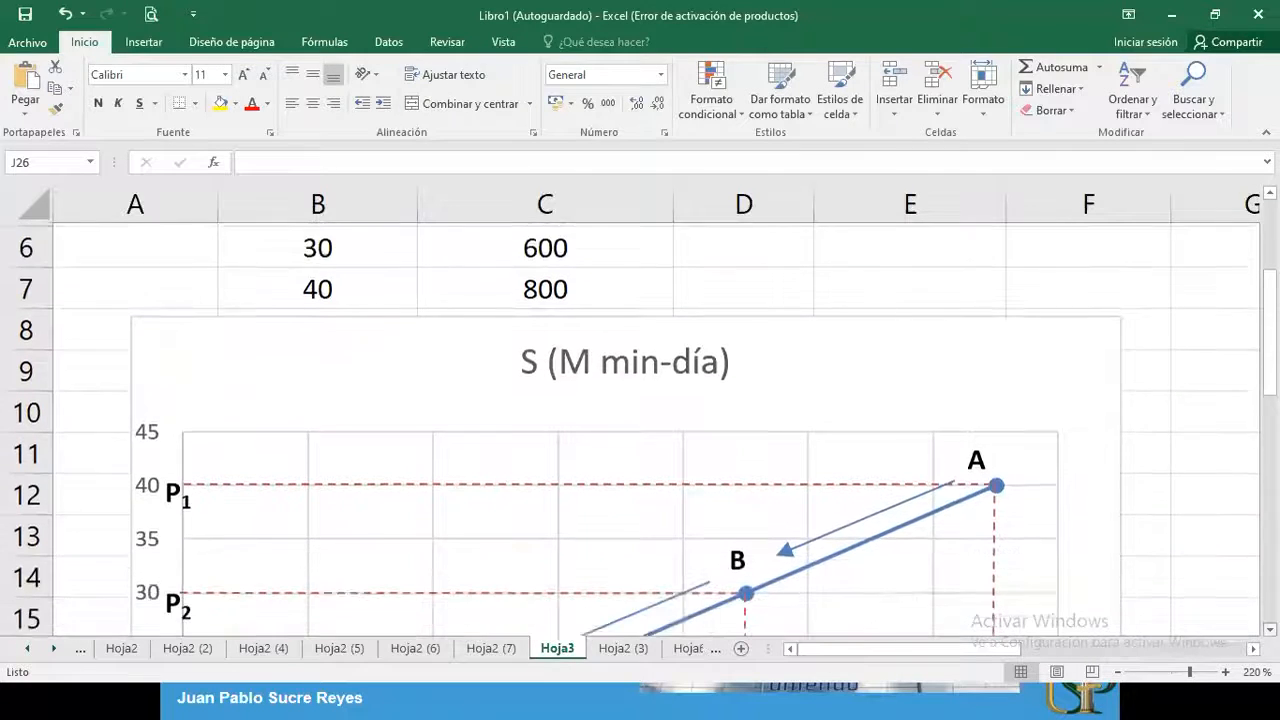
{"action": "scroll", "coordinate": [640, 430], "scroll_direction": "down", "scroll_amount": 1}
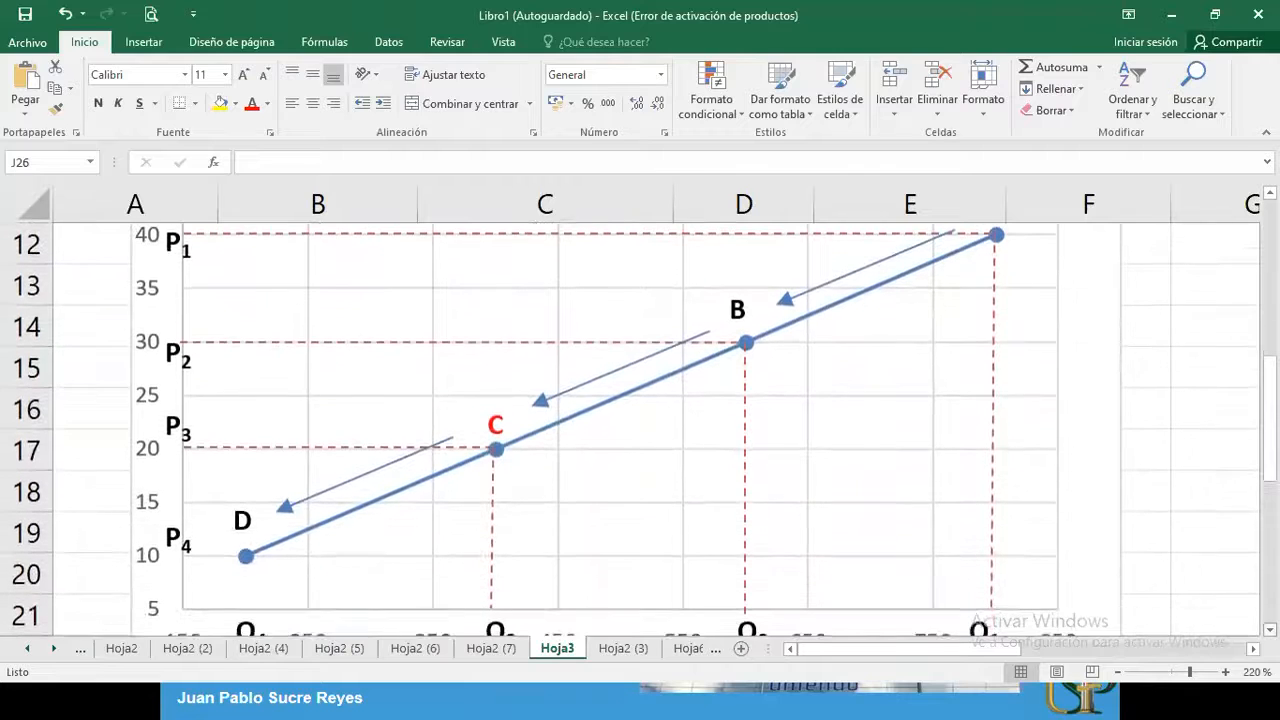
{"action": "left_click", "coordinate": [1118, 672]}
{"action": "left_click", "coordinate": [1118, 672]}
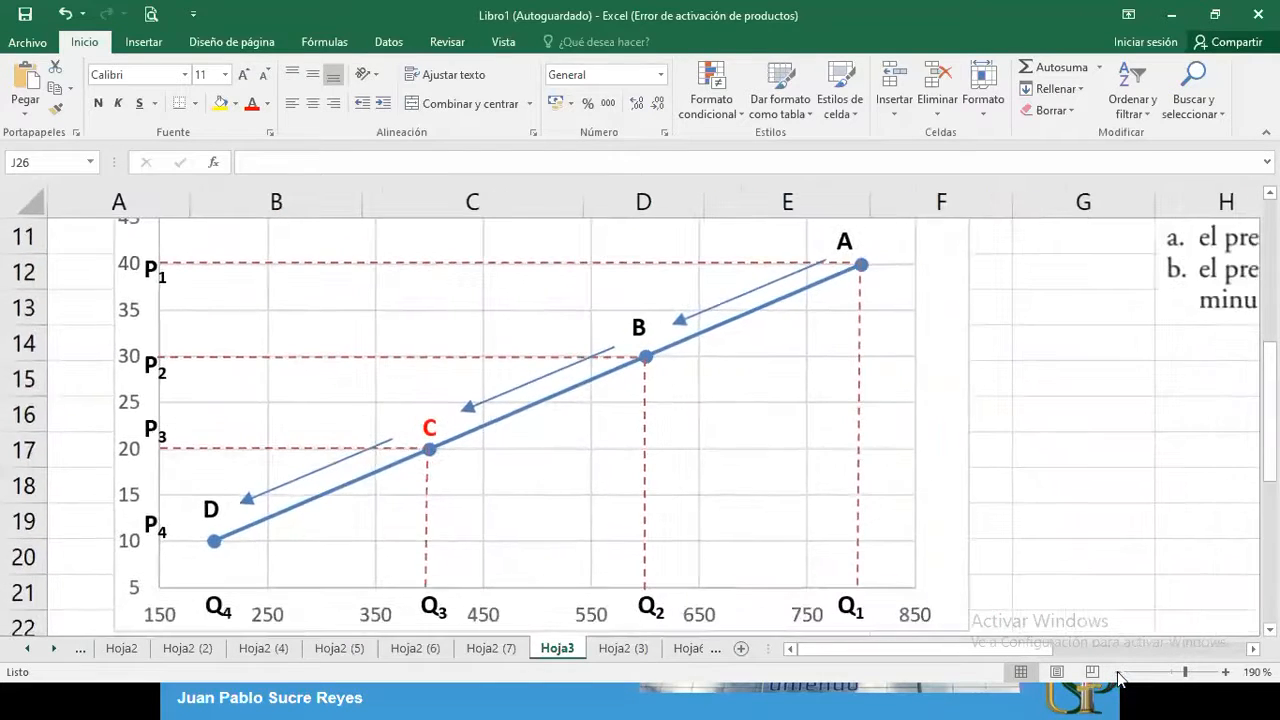
{"action": "left_click", "coordinate": [1118, 672]}
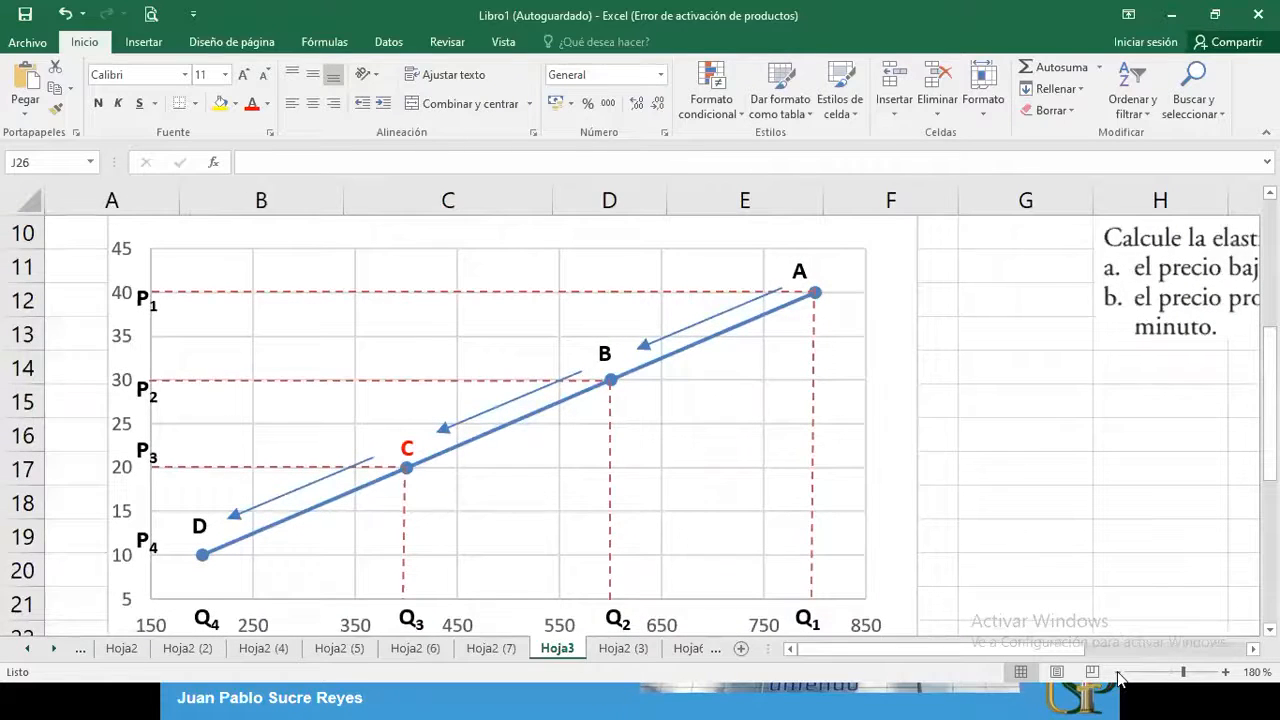
{"action": "left_click", "coordinate": [1118, 672]}
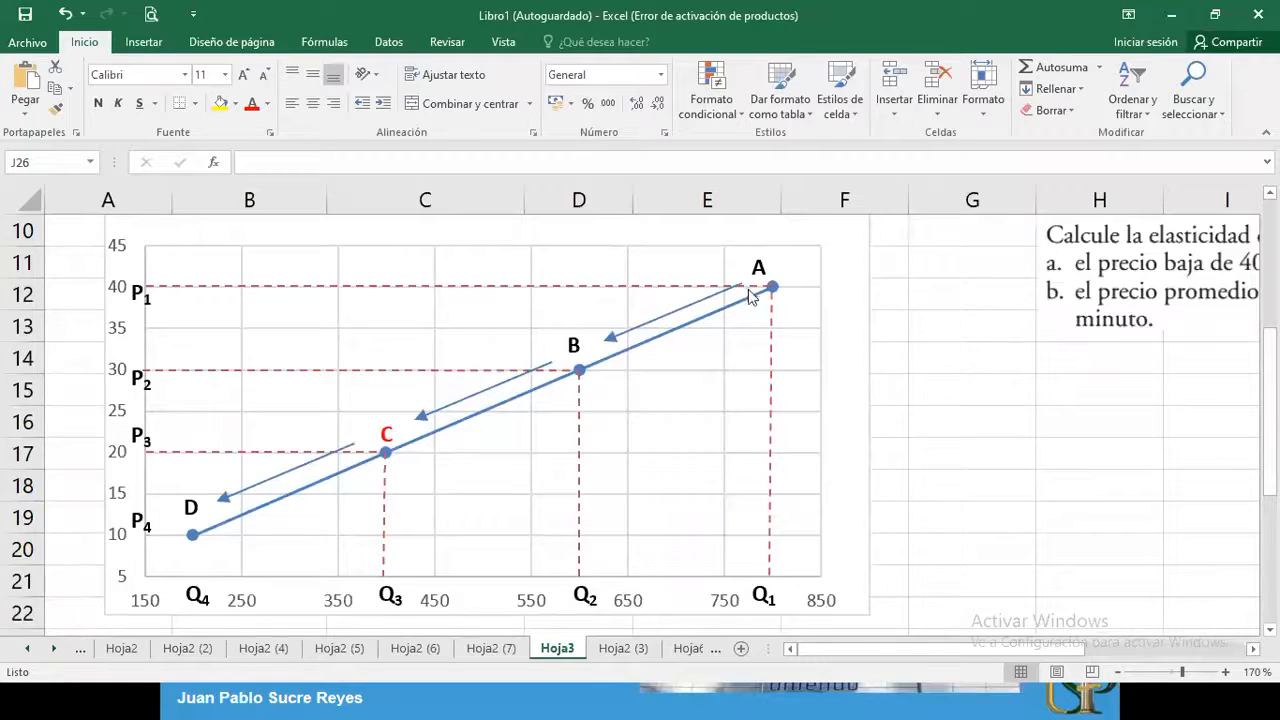
{"action": "mouse_move", "coordinate": [838, 650]}
{"action": "left_mouse_down"}
{"action": "mouse_move", "coordinate": [865, 651]}
{"action": "mouse_move", "coordinate": [820, 651]}
{"action": "left_mouse_up"}
{"action": "scroll", "coordinate": [640, 425], "scroll_direction": "down", "scroll_amount": 3}
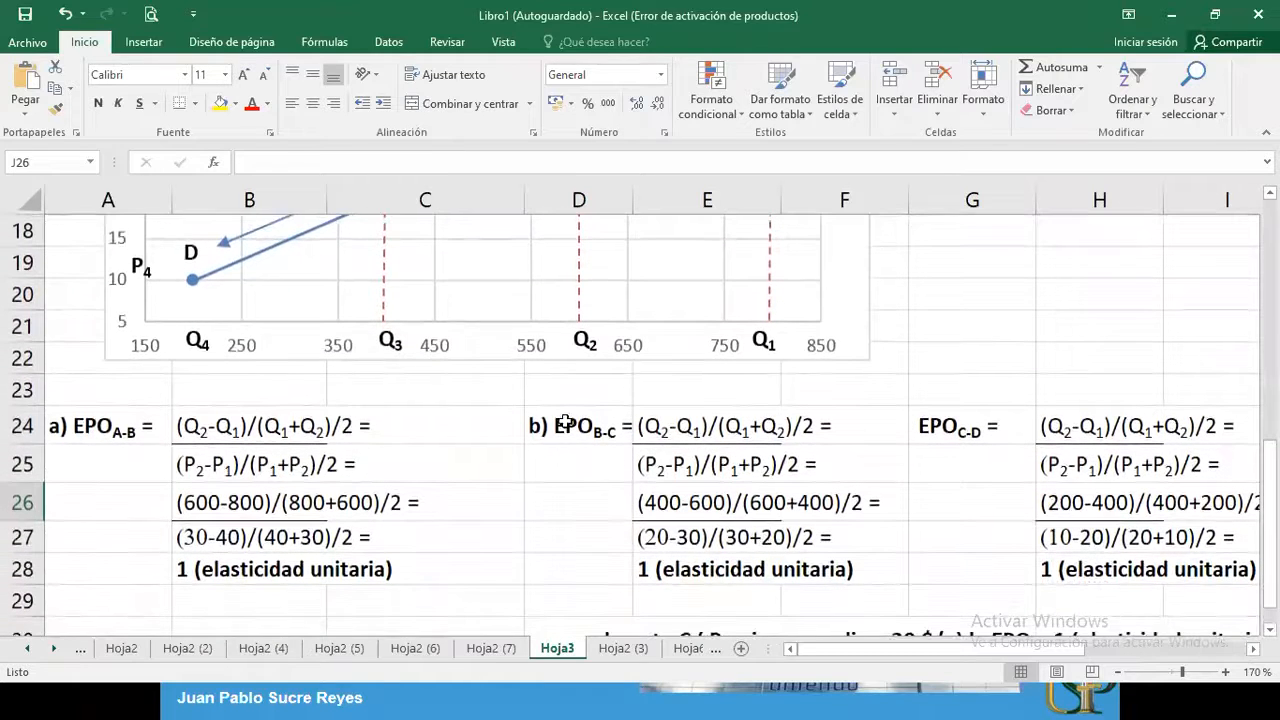
Hide the B-C and C-D elasticity calculations and conclusion, from D24 across to row 31, by setting their font color to white
{"action": "left_click_drag", "start_coordinate": [575, 428], "coordinate": [1196, 598]}
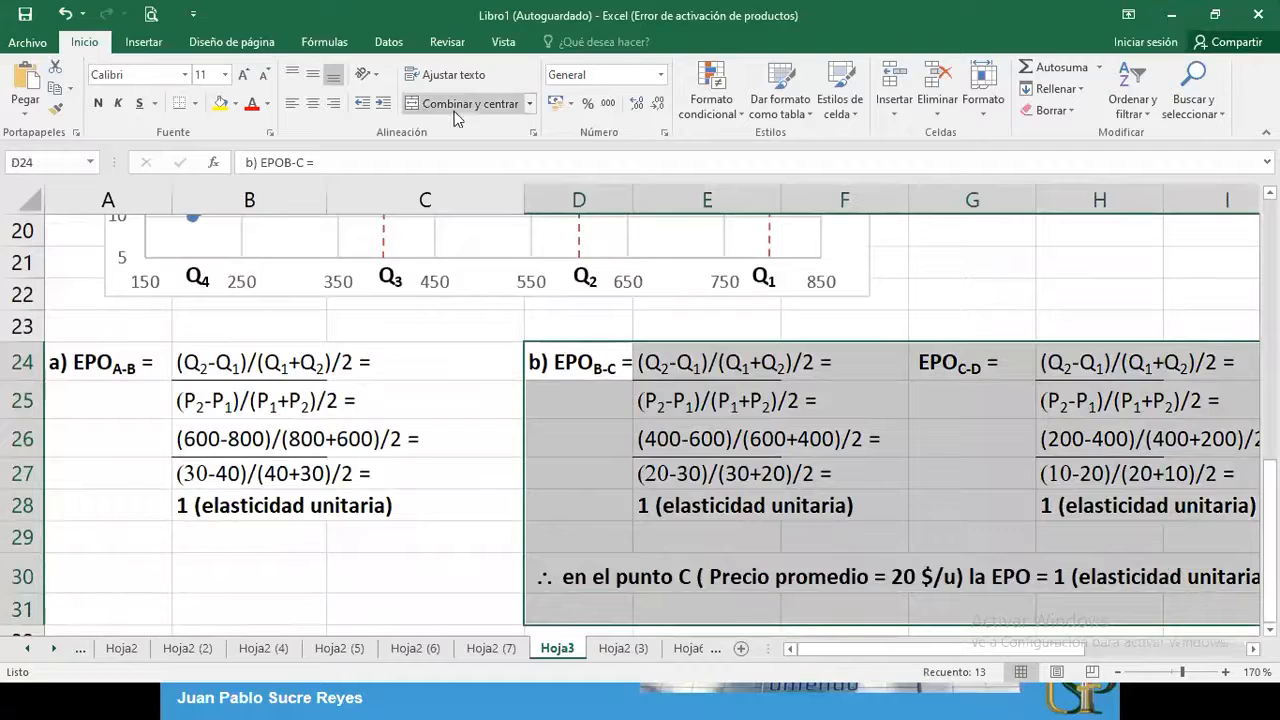
{"action": "left_click", "coordinate": [268, 108]}
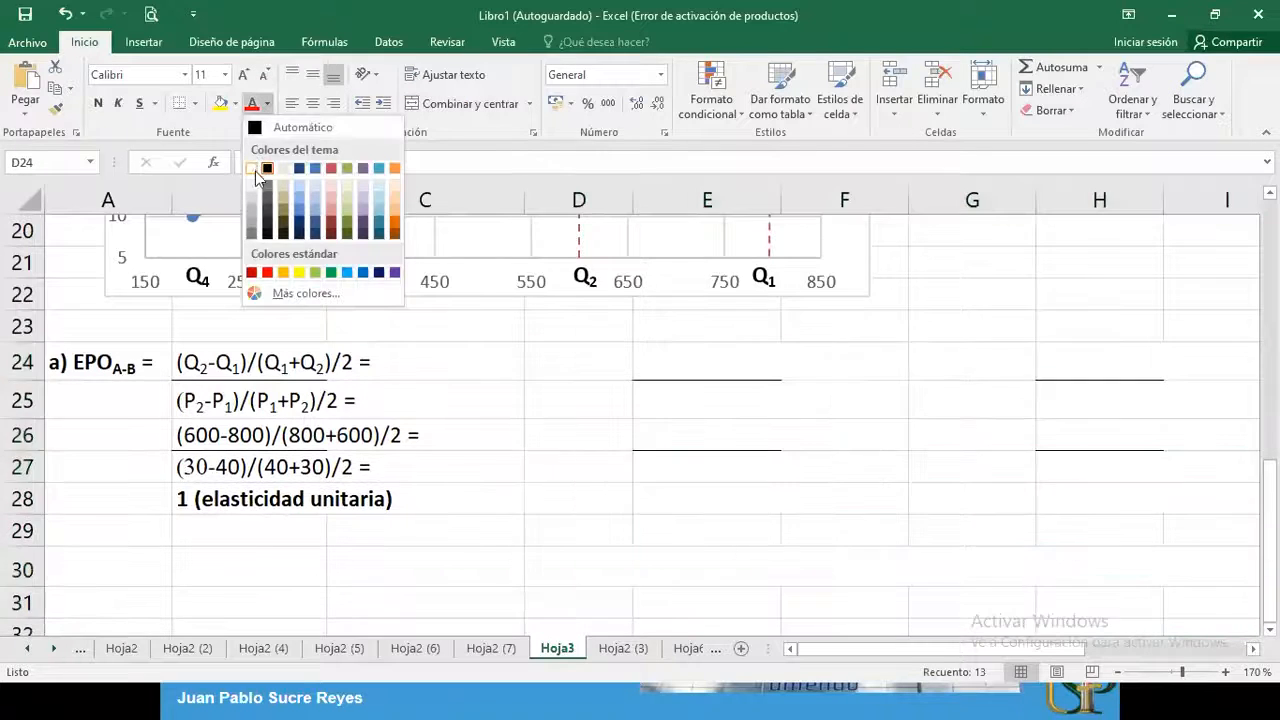
{"action": "left_click", "coordinate": [256, 163]}
{"action": "left_click", "coordinate": [355, 377]}
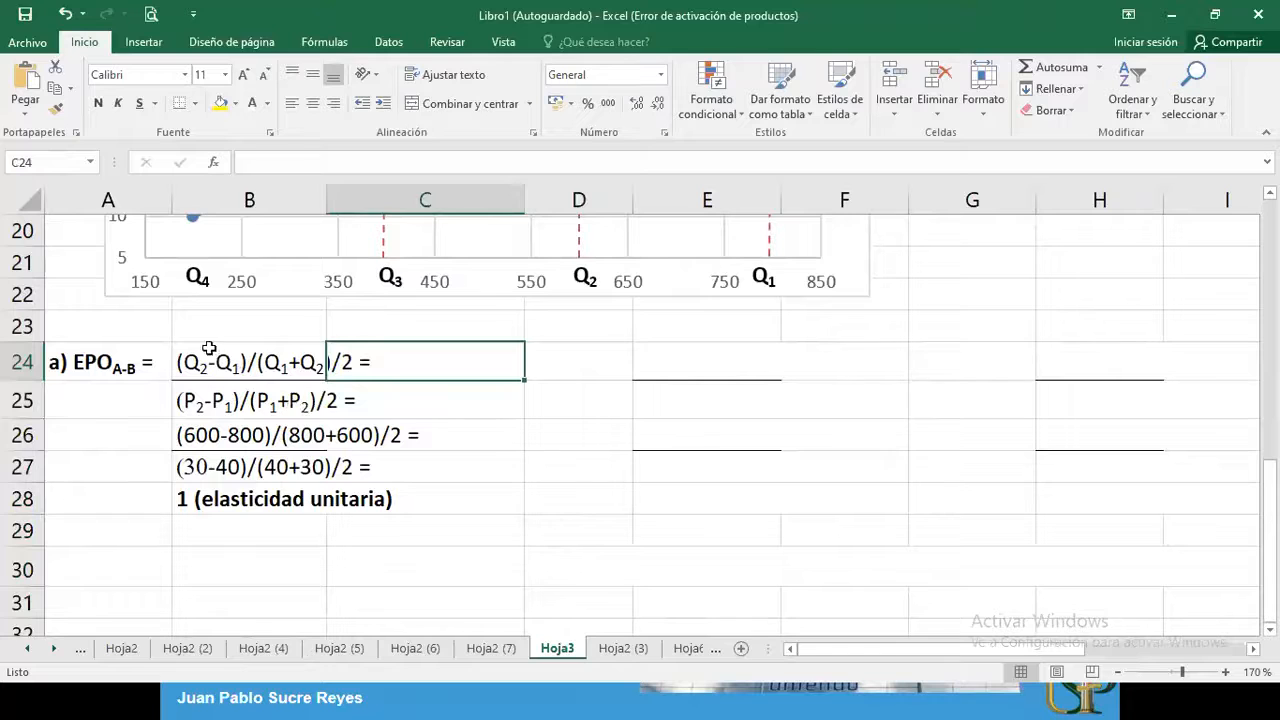
Switch to the Casio fx-82ES calculator and review the entered elasticity fraction beside the supply chart, then return to the worksheet
{"action": "left_click", "coordinate": [1117, 672]}
{"action": "left_click", "coordinate": [1117, 672]}
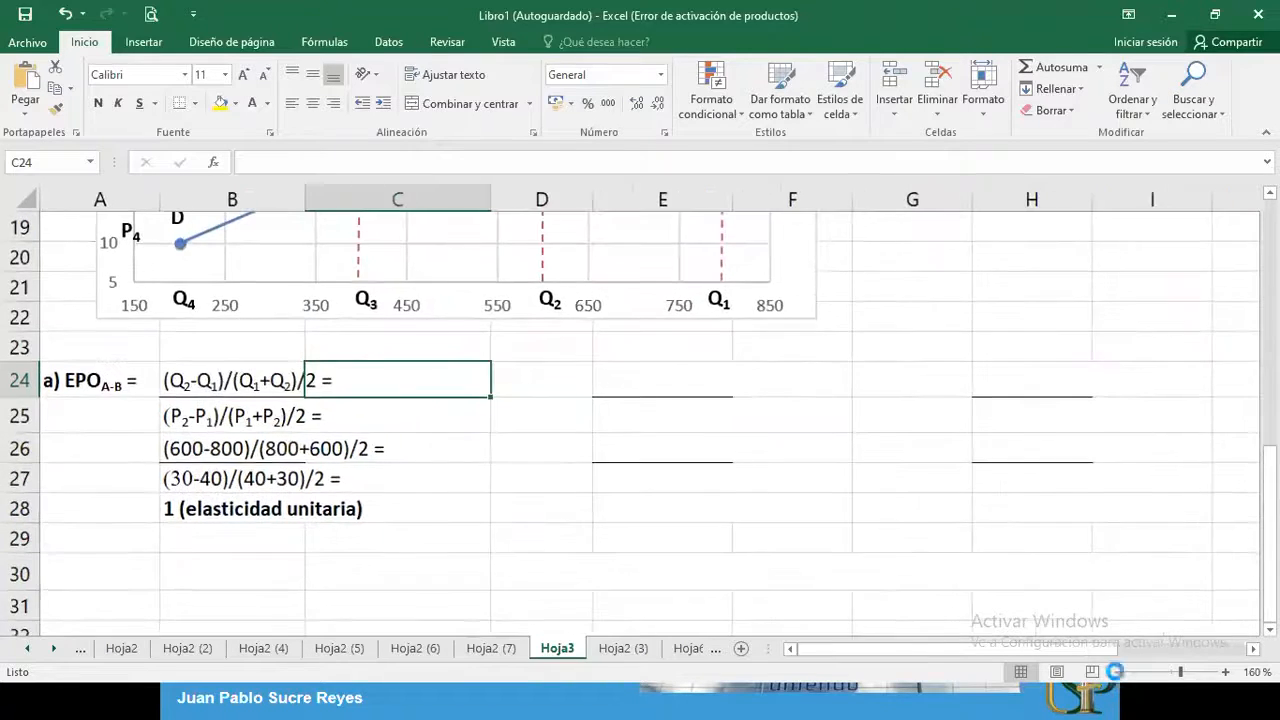
{"action": "left_click", "coordinate": [1117, 672]}
{"action": "left_click", "coordinate": [1117, 672]}
{"action": "left_click", "coordinate": [1117, 672]}
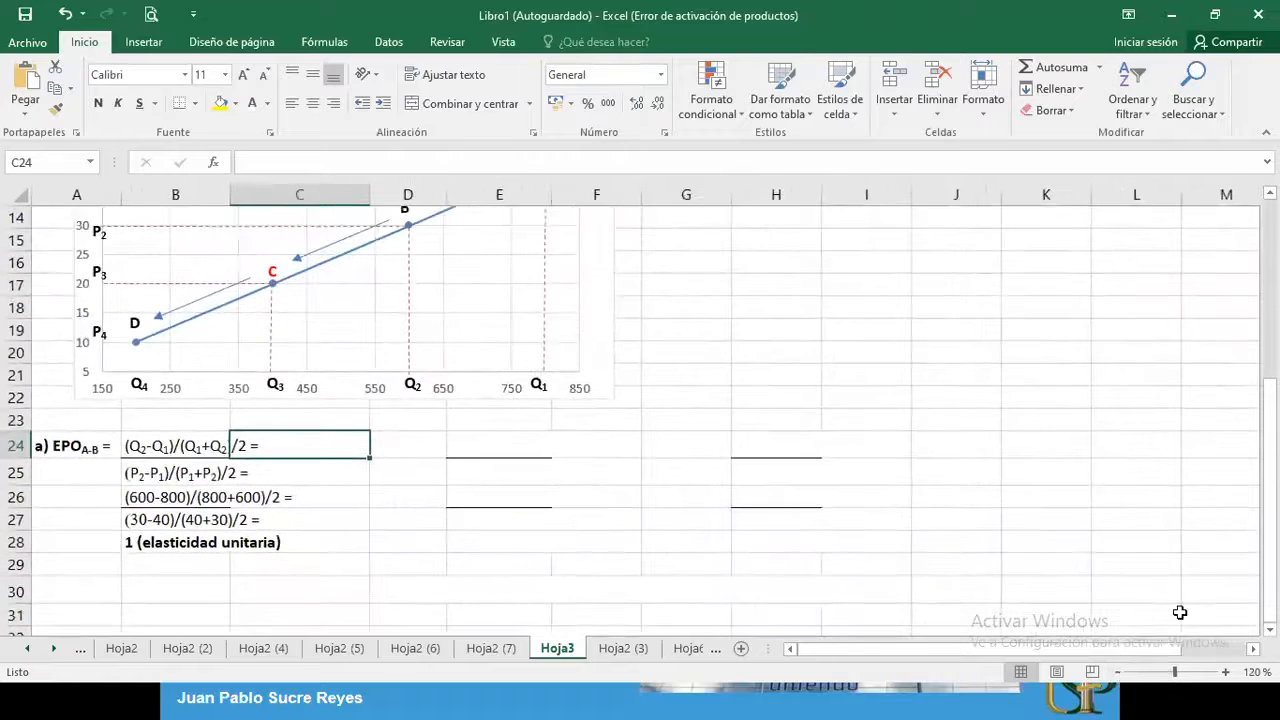
{"action": "left_click_drag", "start_coordinate": [1270, 540], "coordinate": [1270, 522]}
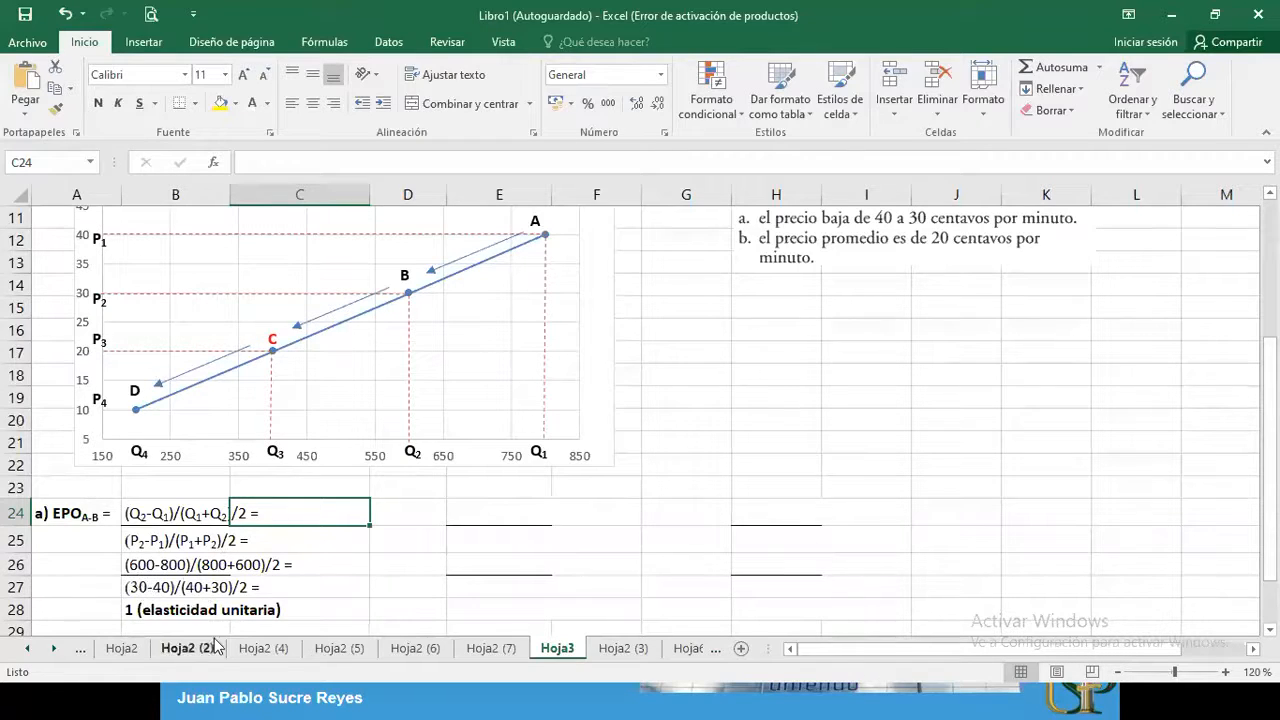
{"action": "key", "text": "alt+Tab"}
{"action": "key", "text": "alt+Tab"}
{"action": "key", "text": "alt+Tab"}
{"action": "key", "text": "alt+Tab"}
{"action": "key", "text": "alt+Tab"}
{"action": "key", "text": "alt+Tab"}
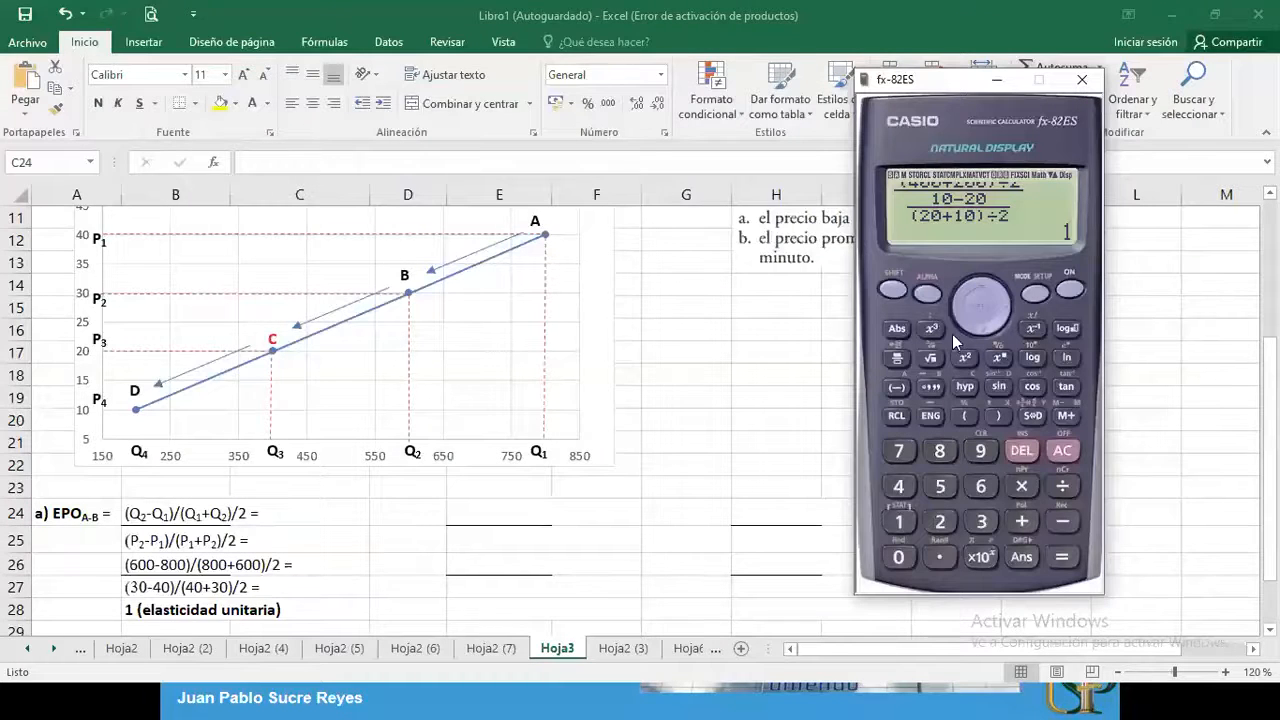
{"action": "left_click", "coordinate": [958, 318]}
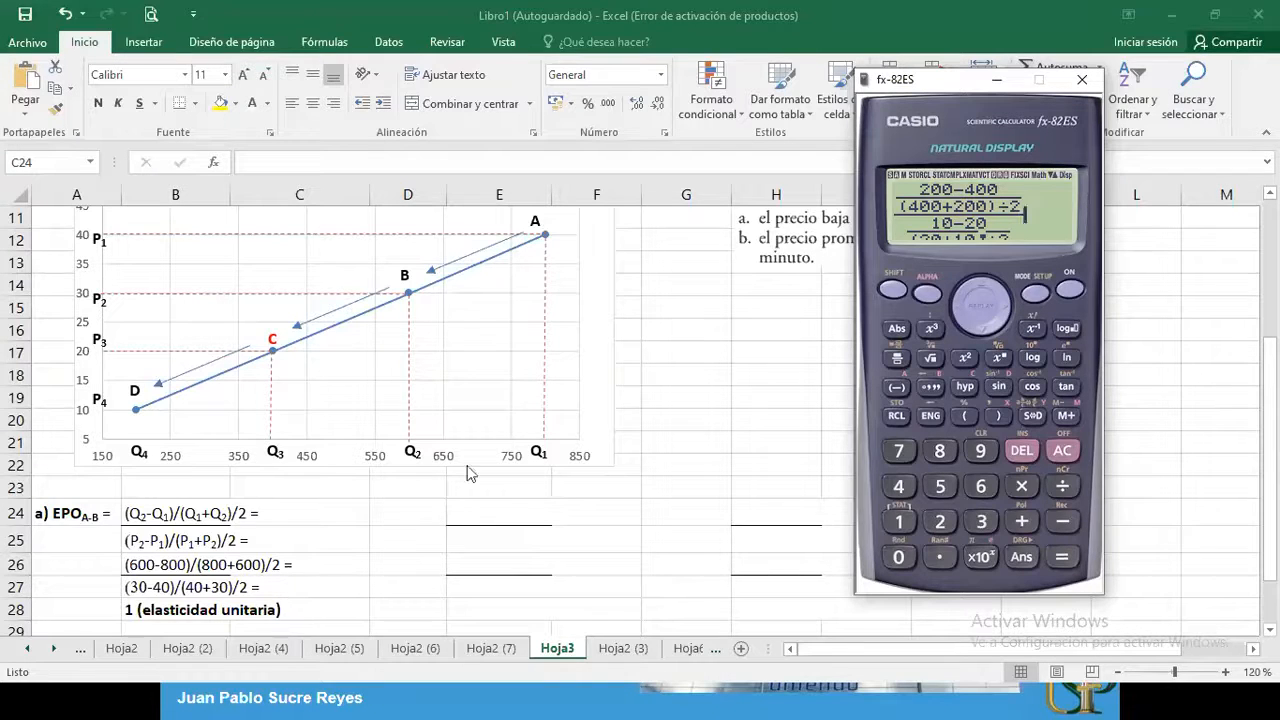
{"action": "left_click", "coordinate": [746, 311]}
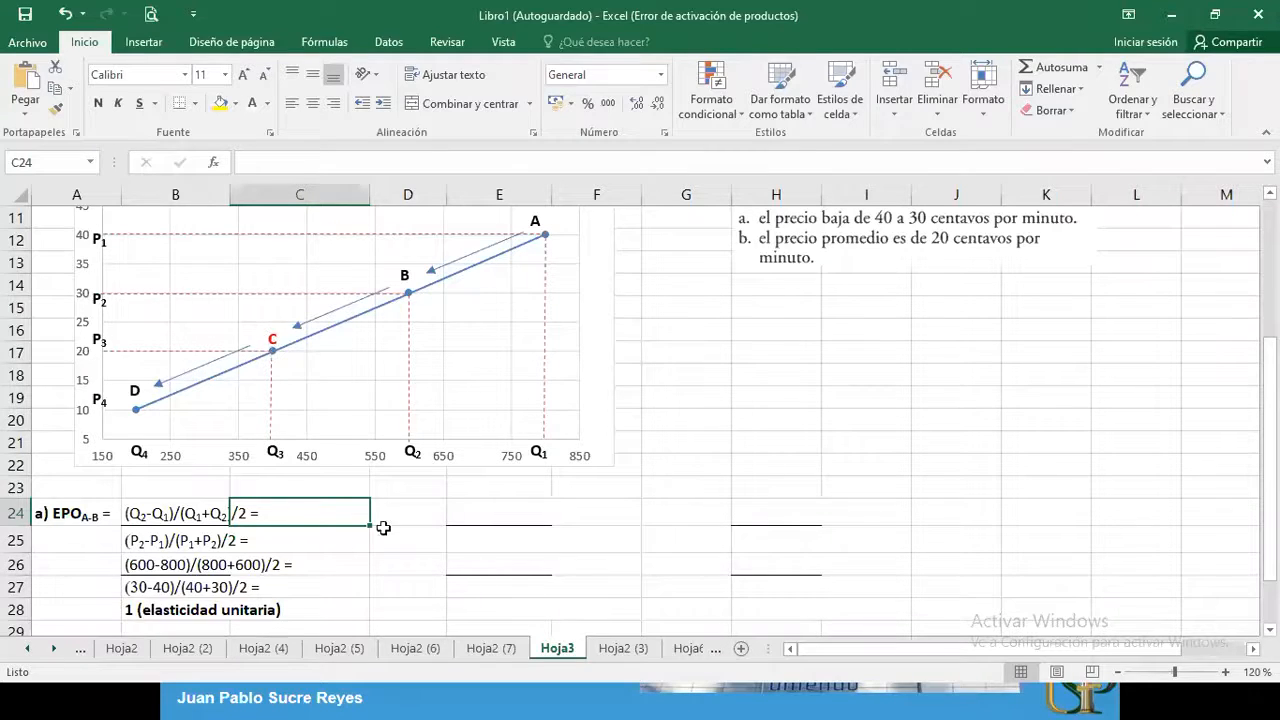
Reveal the b) EPO B-C label in D24 and its quantity and price formulas in E24:E25 with the automatic black font color
{"action": "left_click", "coordinate": [424, 511]}
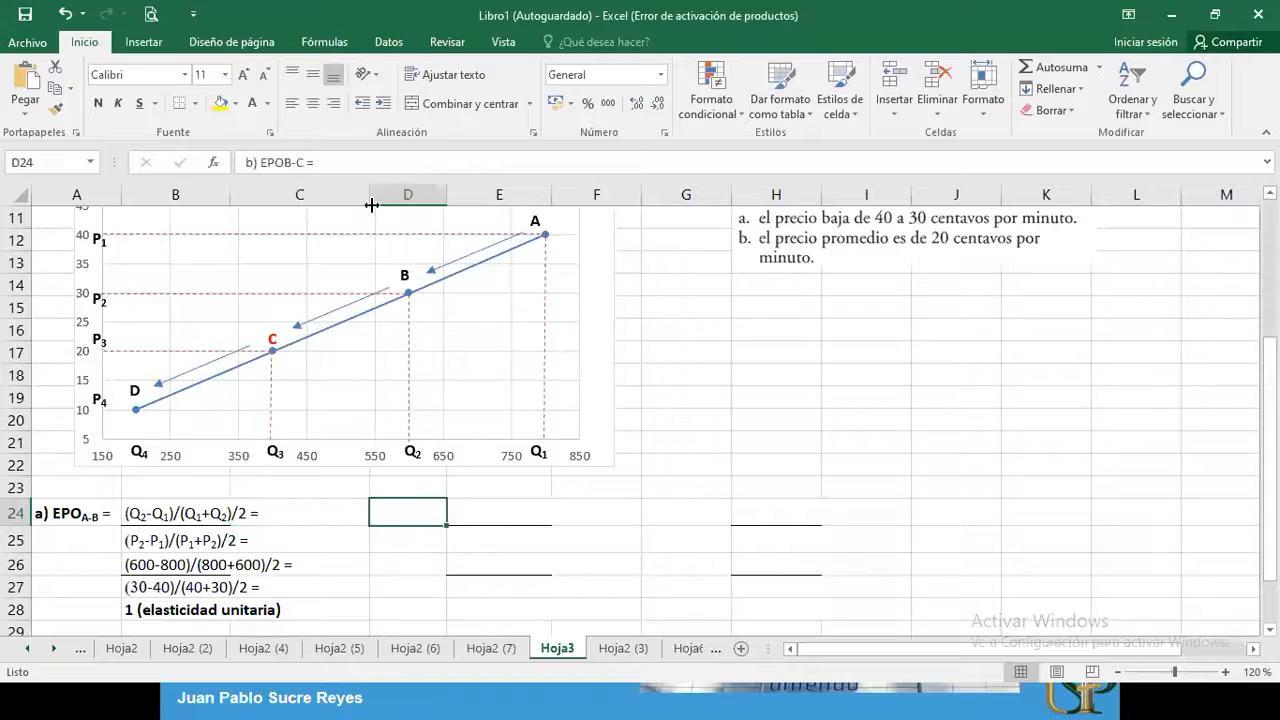
{"action": "left_click", "coordinate": [266, 103]}
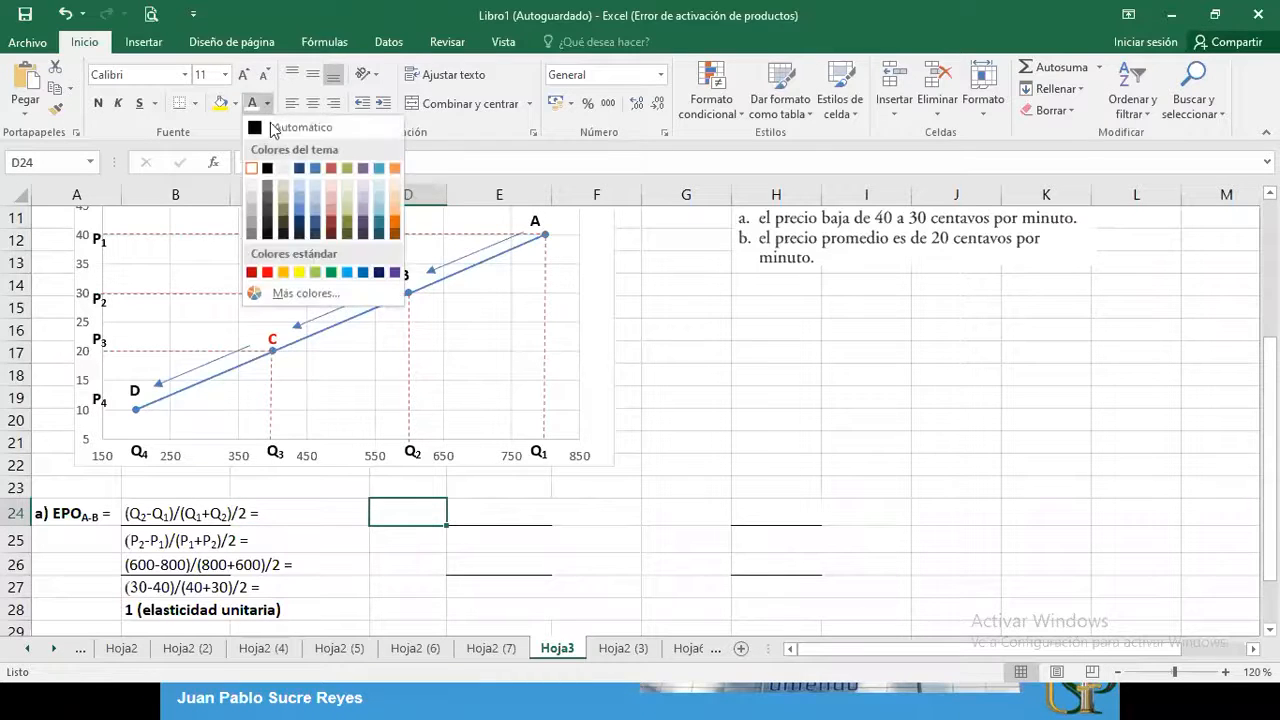
{"action": "left_click", "coordinate": [271, 128]}
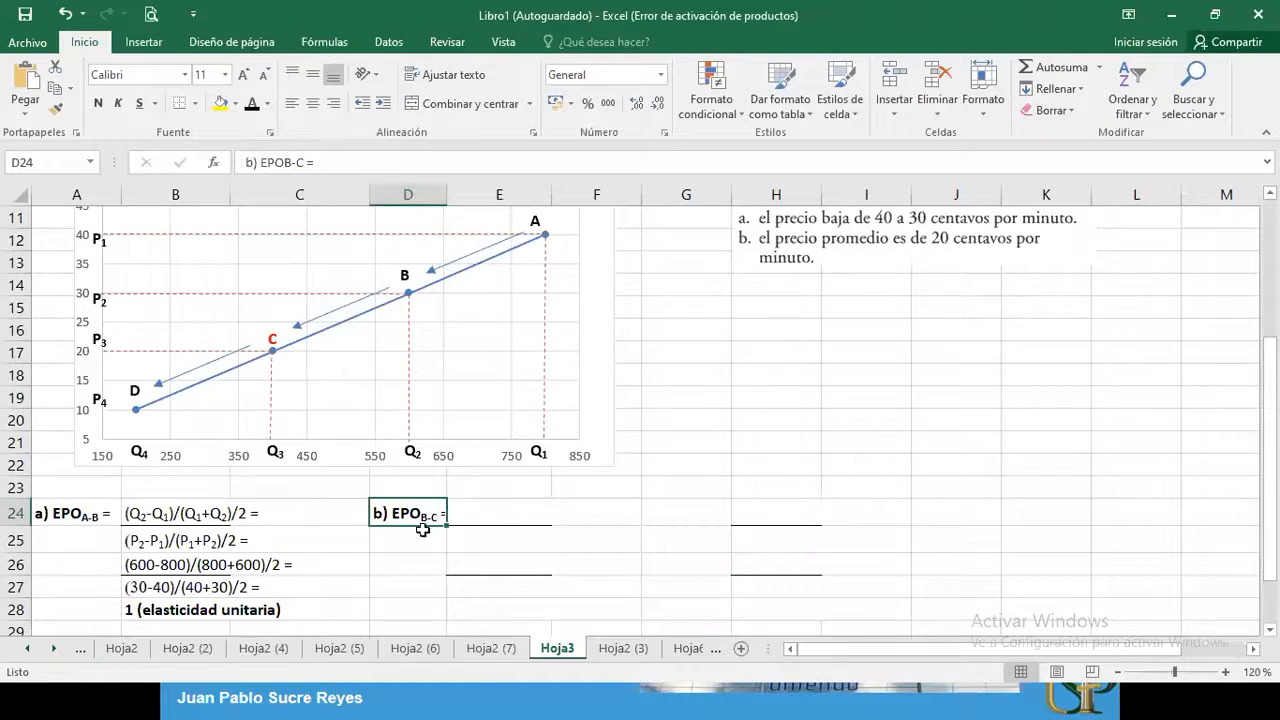
{"action": "left_click", "coordinate": [472, 514]}
{"action": "left_click_drag", "start_coordinate": [473, 514], "coordinate": [473, 540]}
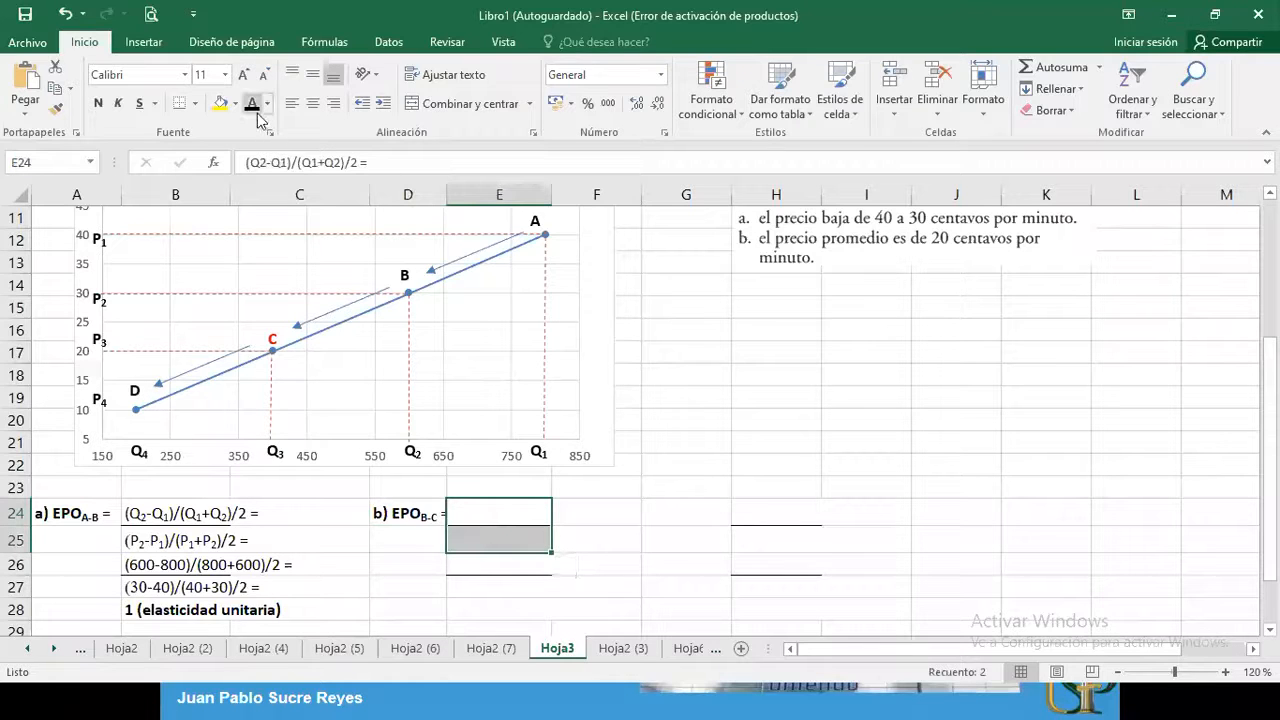
{"action": "type", "text": "(Q2-Q1)/(Q1+Q2)/2 = (P2-P1)/(P1+P2)/2 ="}
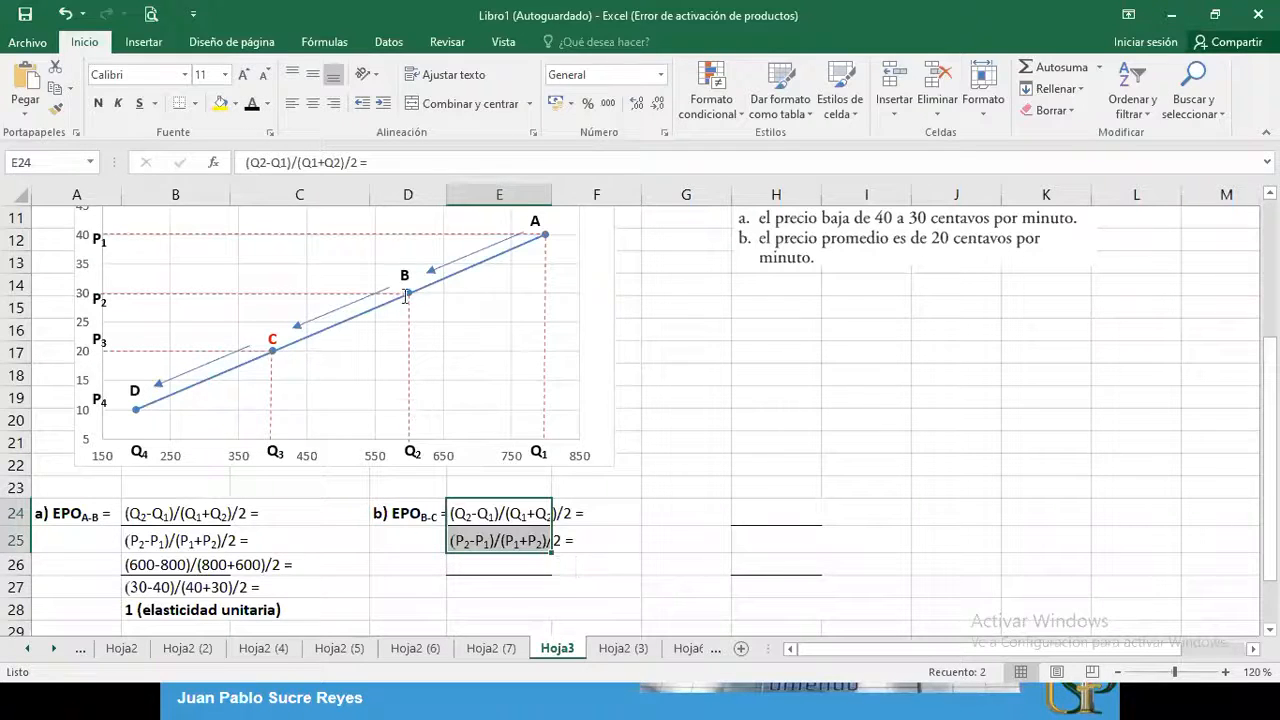
Reveal the substituted B-C values in E26:E27 and the elasticity result in E28 with the black font color
{"action": "left_click", "coordinate": [424, 558]}
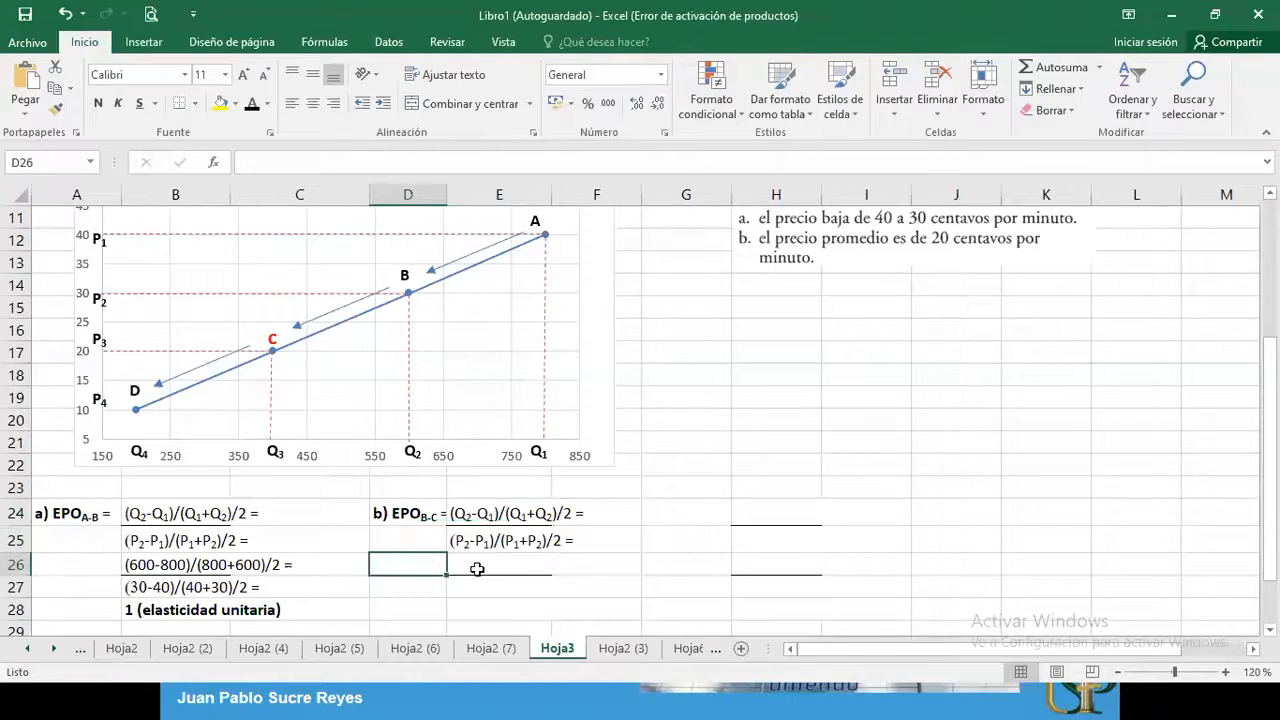
{"action": "left_click", "coordinate": [477, 566]}
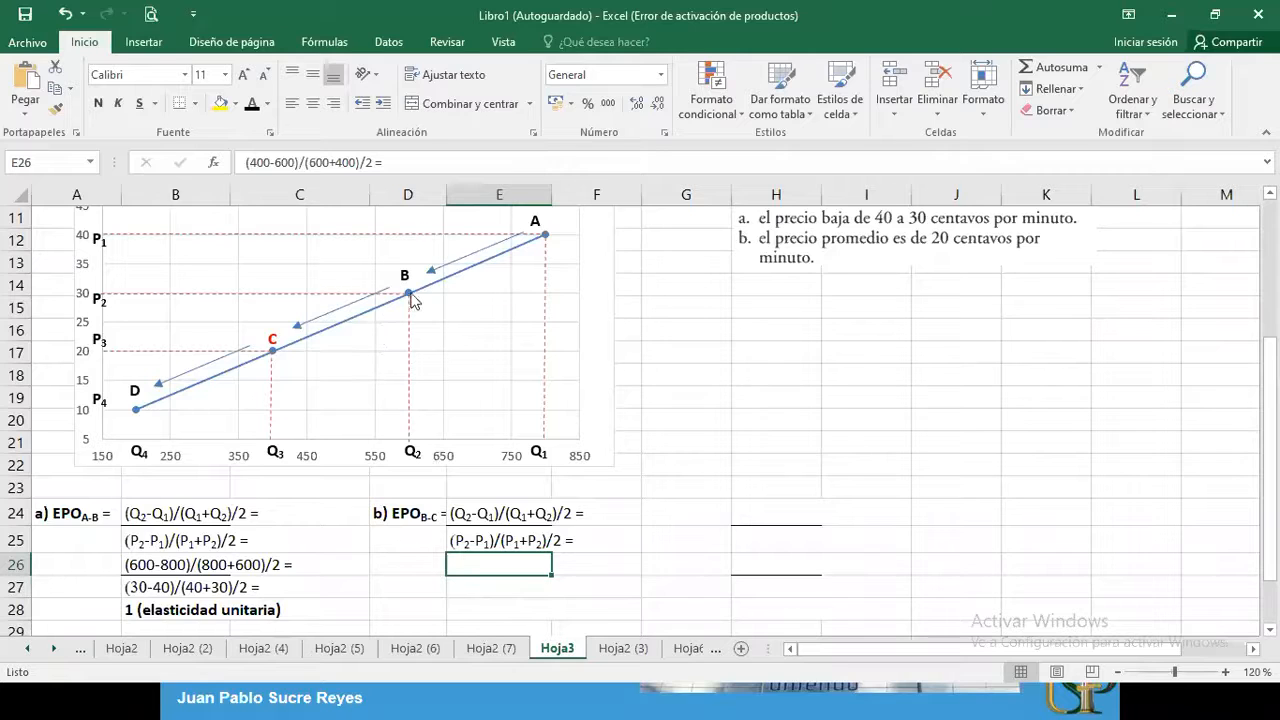
{"action": "mouse_move", "coordinate": [413, 298]}
{"action": "left_click_drag", "start_coordinate": [466, 567], "coordinate": [466, 582]}
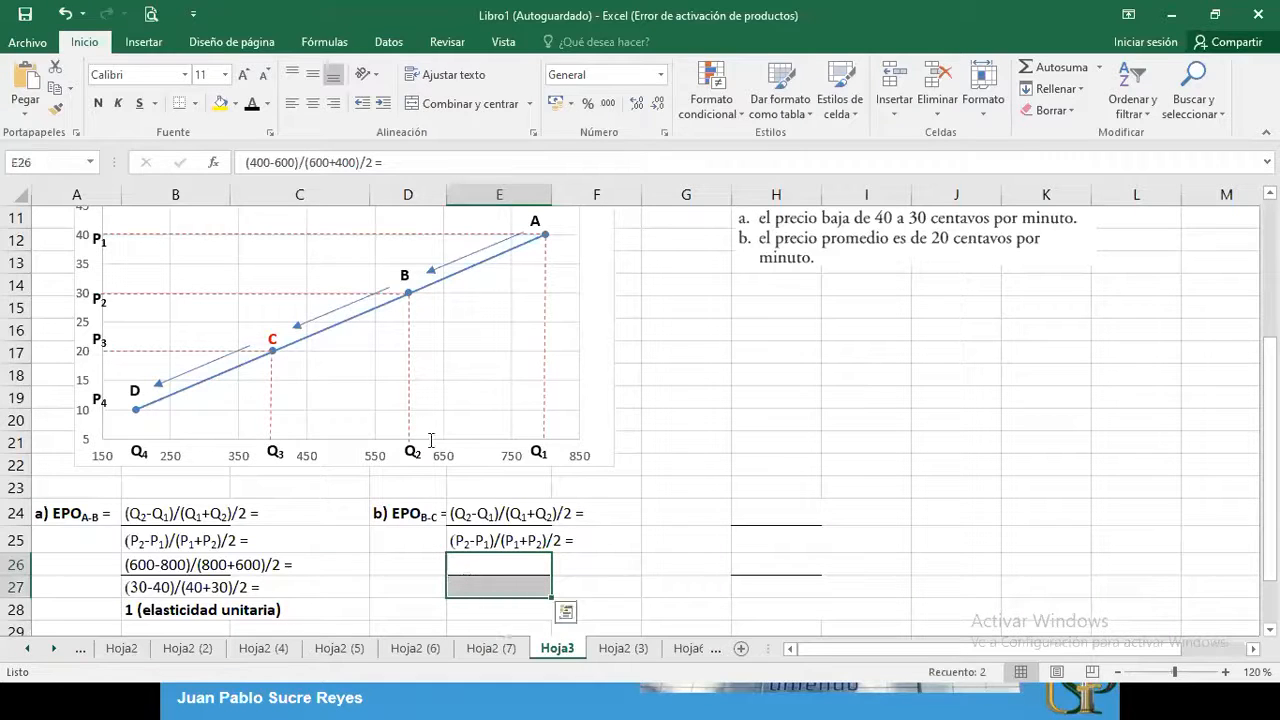
{"action": "left_click", "coordinate": [252, 103]}
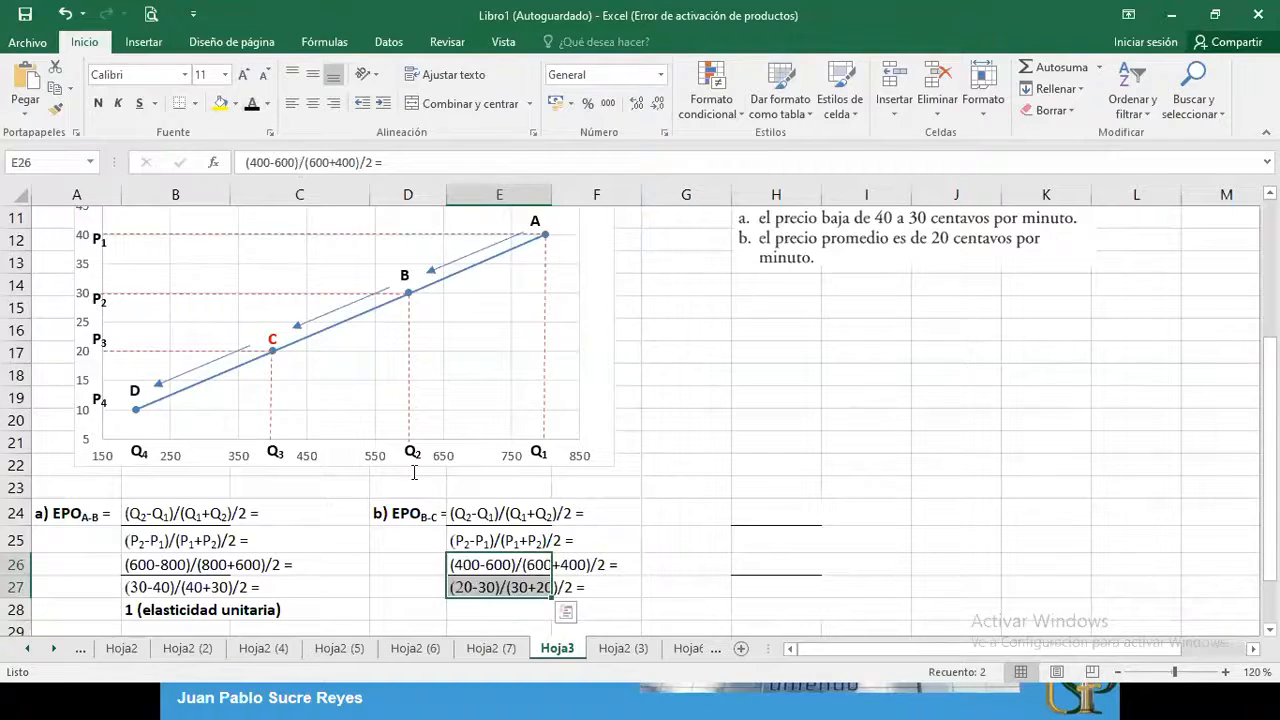
{"action": "left_click", "coordinate": [672, 568]}
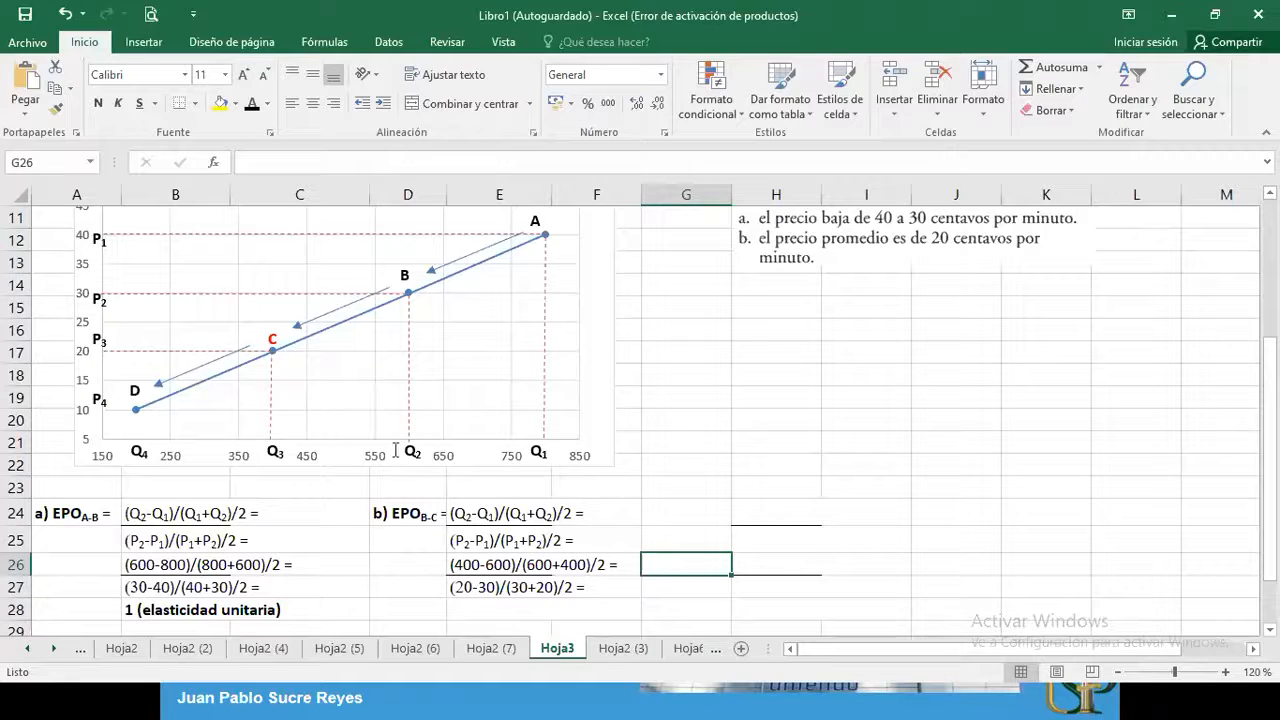
{"action": "left_click", "coordinate": [464, 603]}
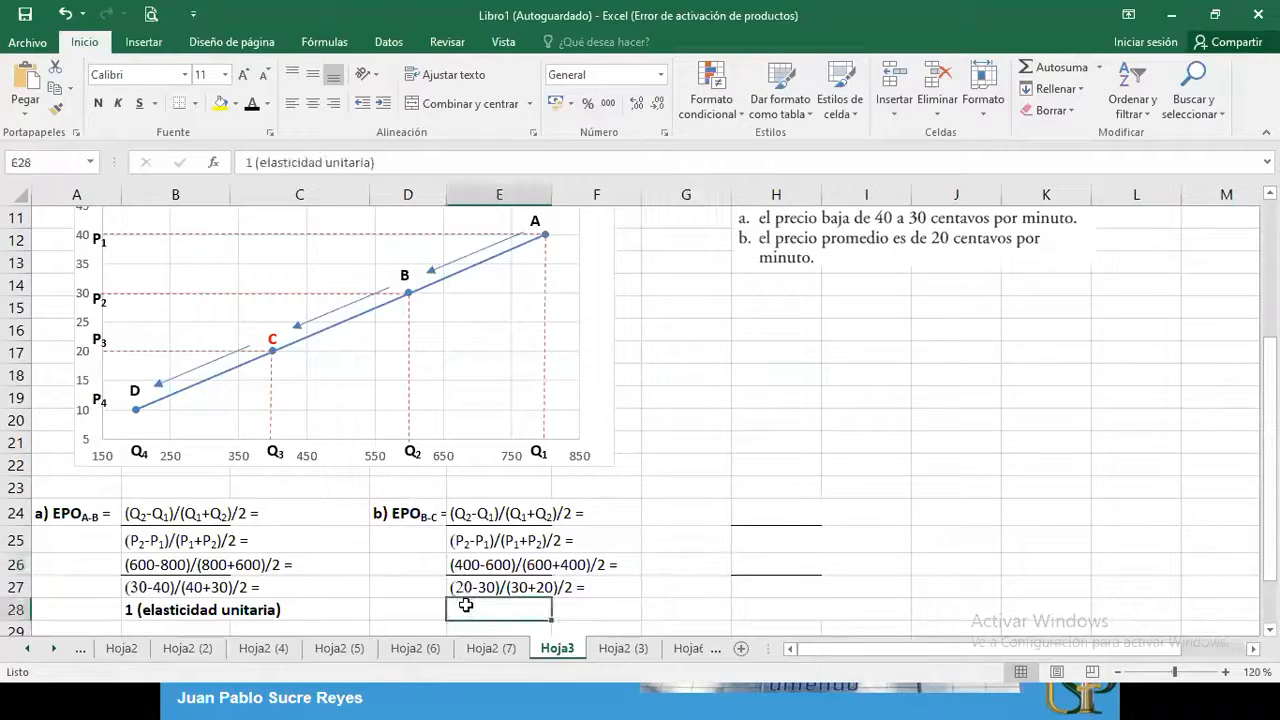
{"action": "left_click", "coordinate": [252, 103]}
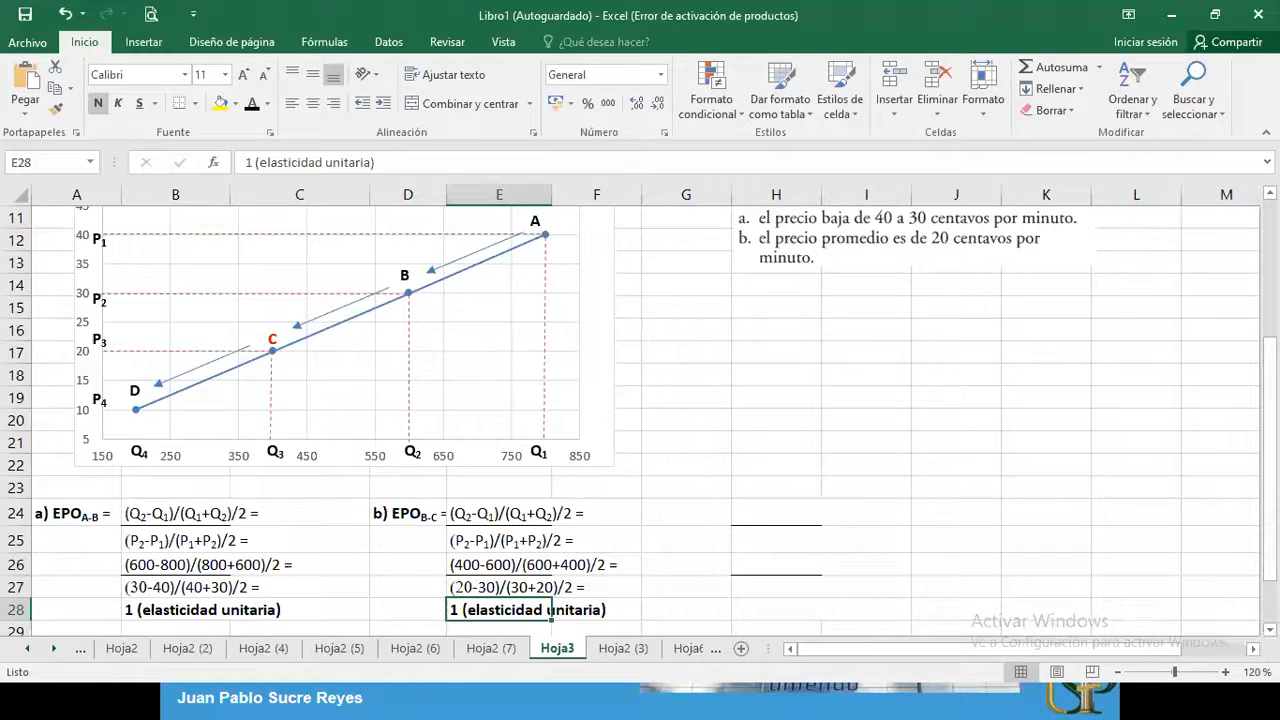
Enter a note in cell A30 with the two students' surnames followed by "15 pts."
{"action": "scroll", "coordinate": [590, 600], "scroll_direction": "down", "scroll_amount": 1}
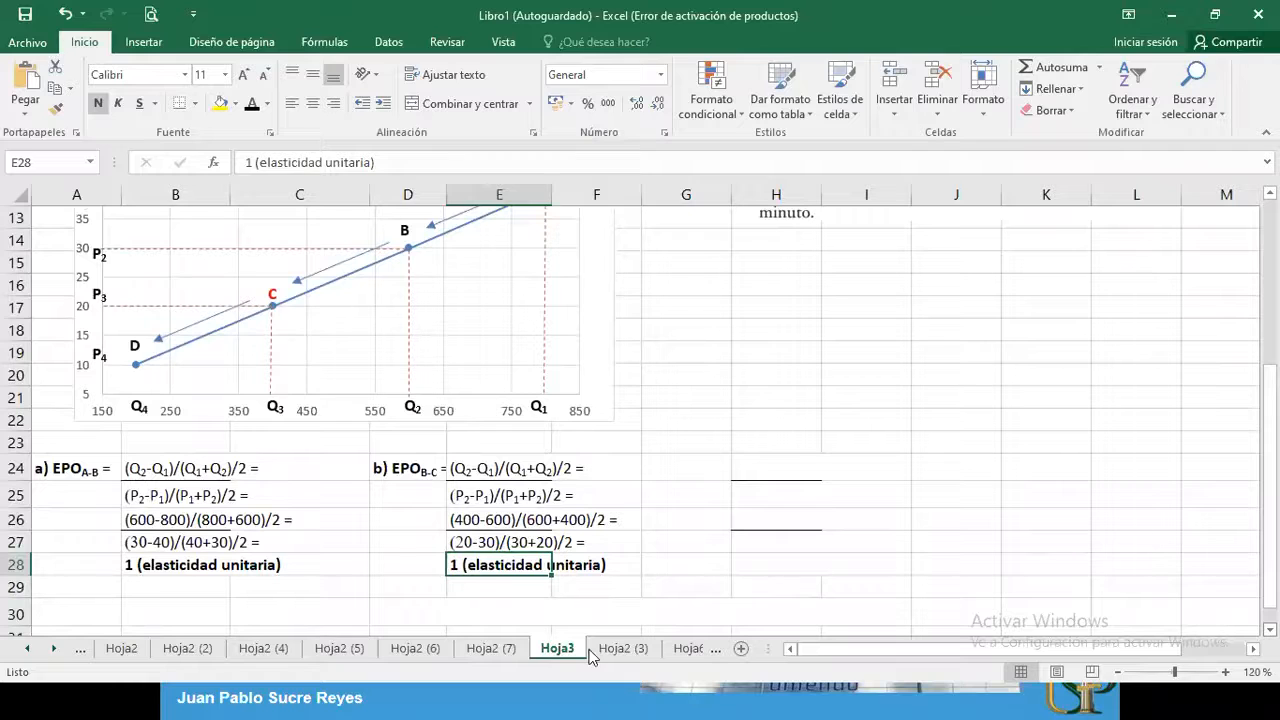
{"action": "left_click", "coordinate": [118, 620]}
{"action": "type", "text": "a"}
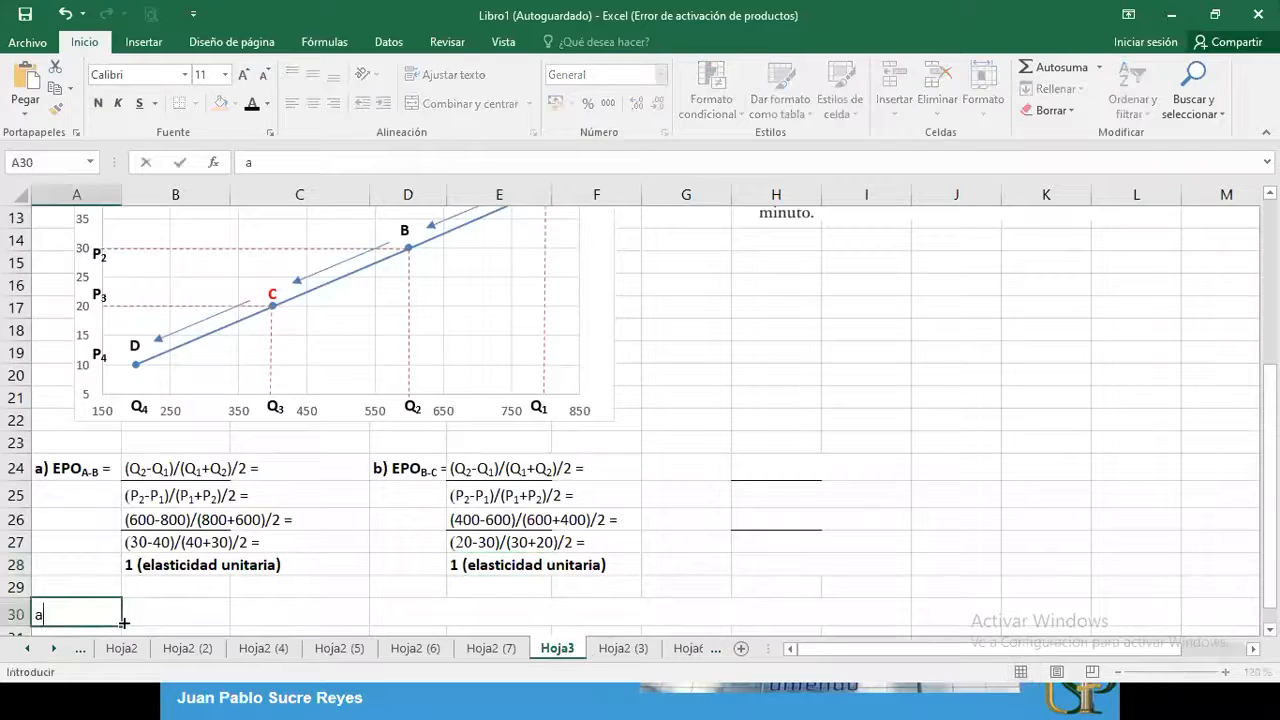
{"action": "key", "text": "BackSpace"}
{"action": "type", "text": "Ayma,"}
{"action": "type", "text": "Paca"}
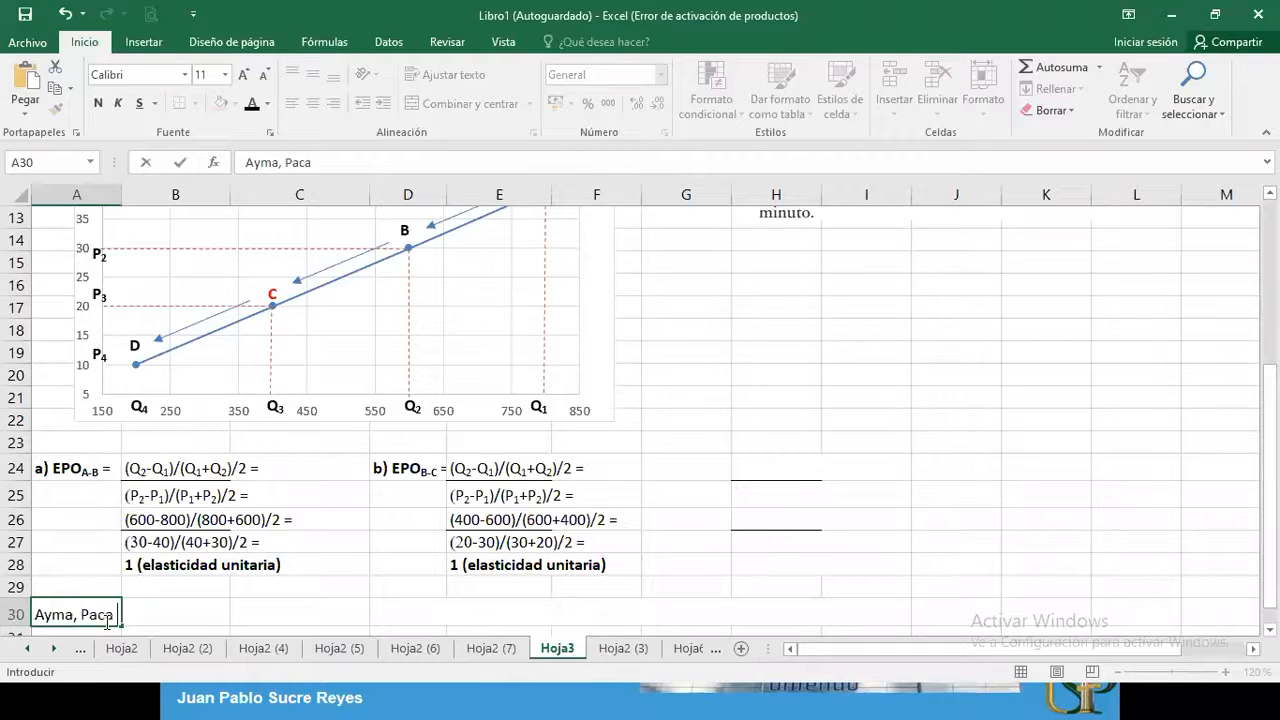
{"action": "type", "text": " 15 pts."}
{"action": "left_click", "coordinate": [349, 618]}
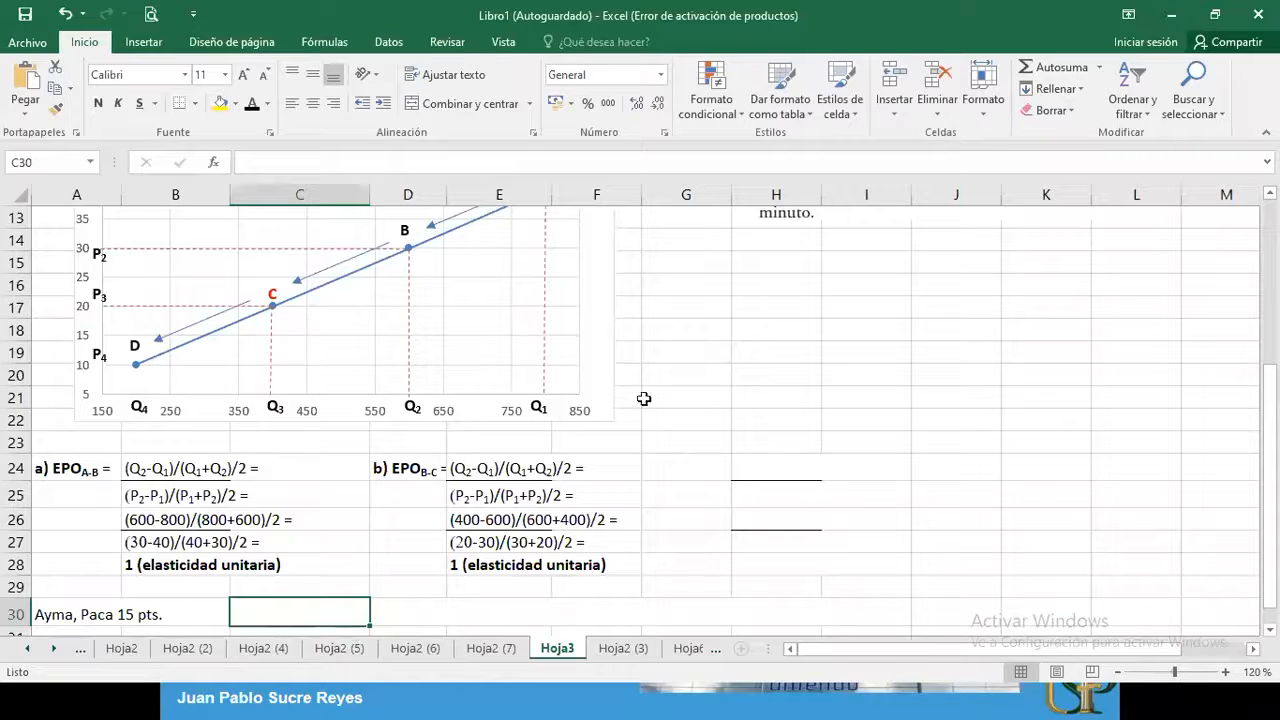
Reveal the EPO C-D label and its quantity and price formulas in G24:I25 with the black font color
{"action": "scroll", "coordinate": [806, 277], "scroll_direction": "up", "scroll_amount": 1}
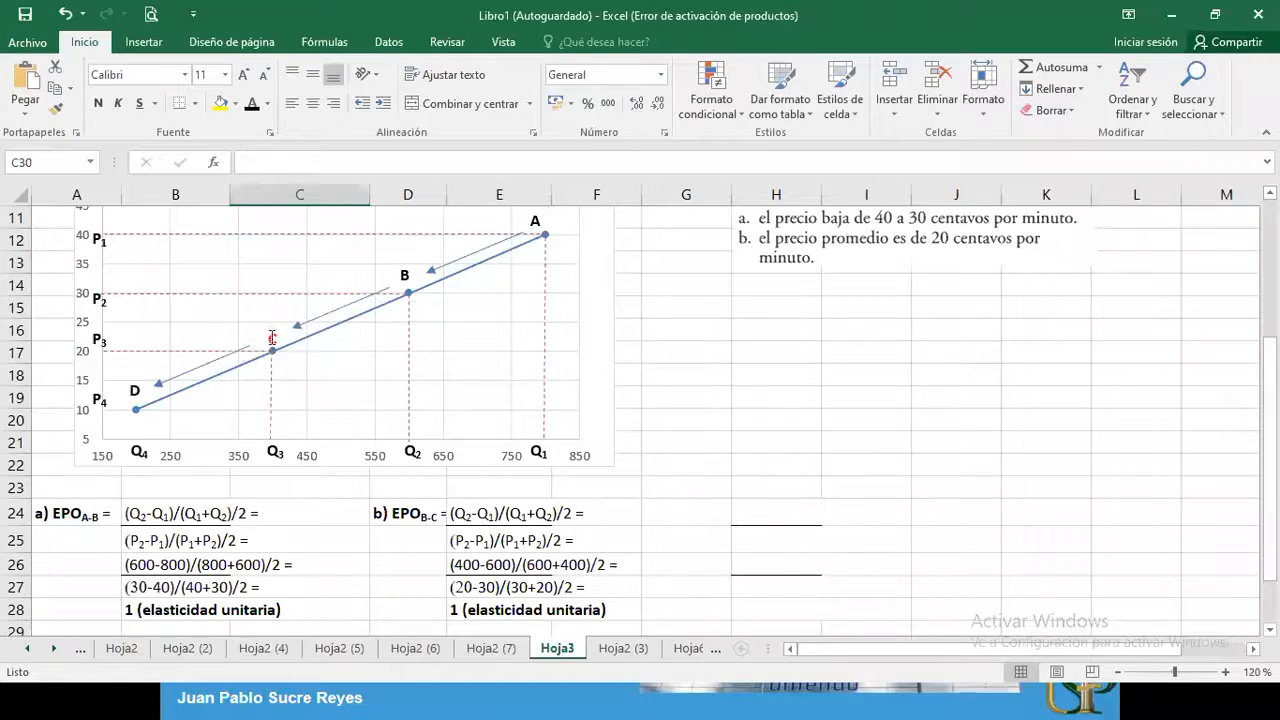
{"action": "type", "text": "C"}
{"action": "left_click", "coordinate": [704, 511]}
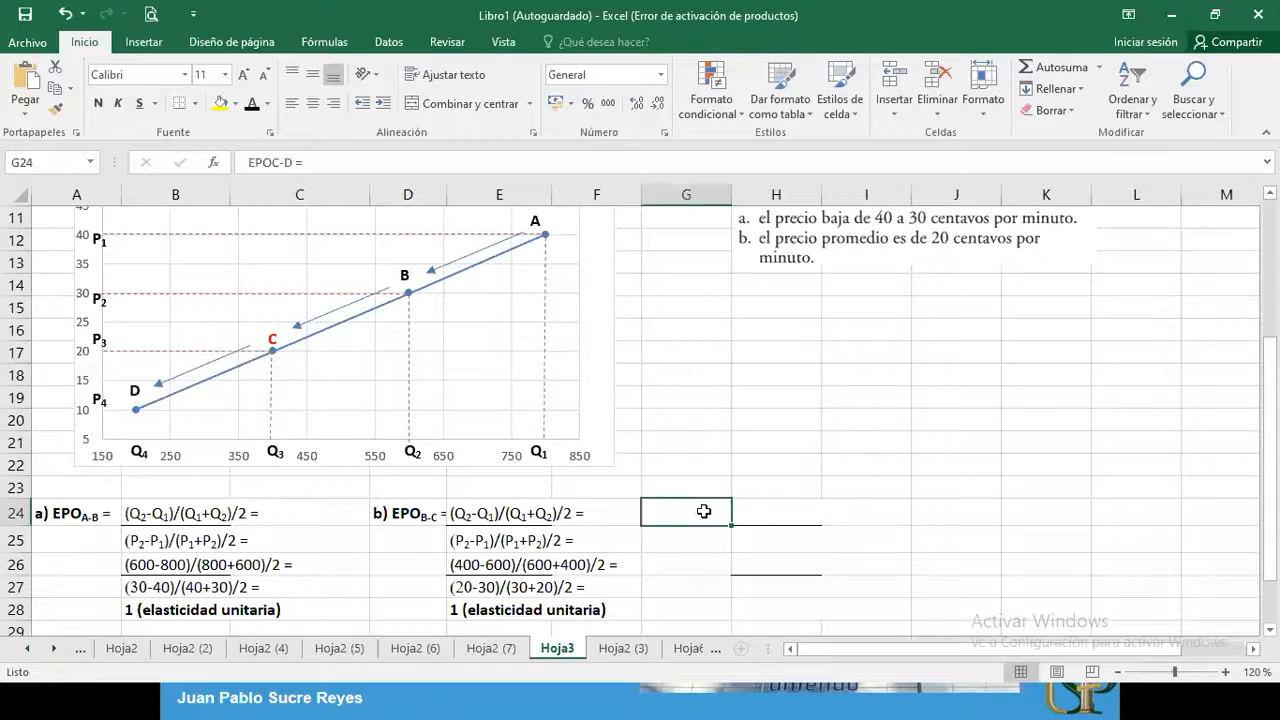
{"action": "left_click_drag", "start_coordinate": [704, 511], "coordinate": [826, 541]}
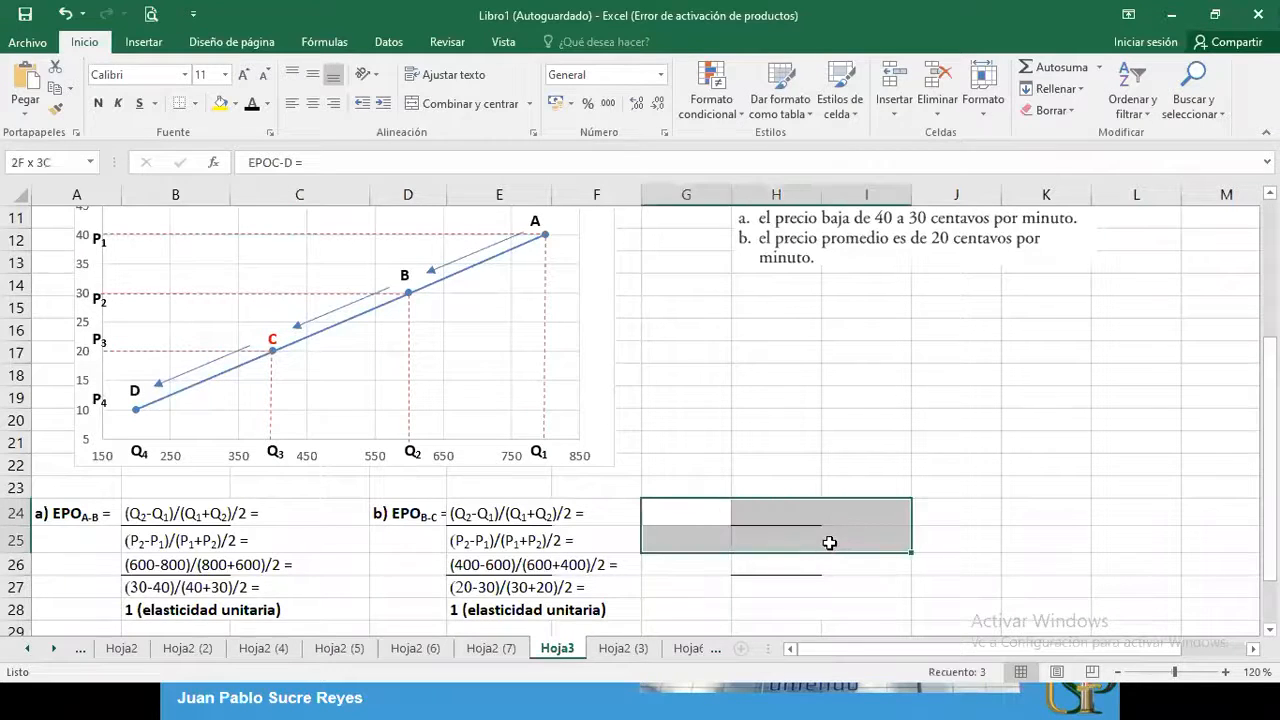
{"action": "left_click", "coordinate": [252, 103]}
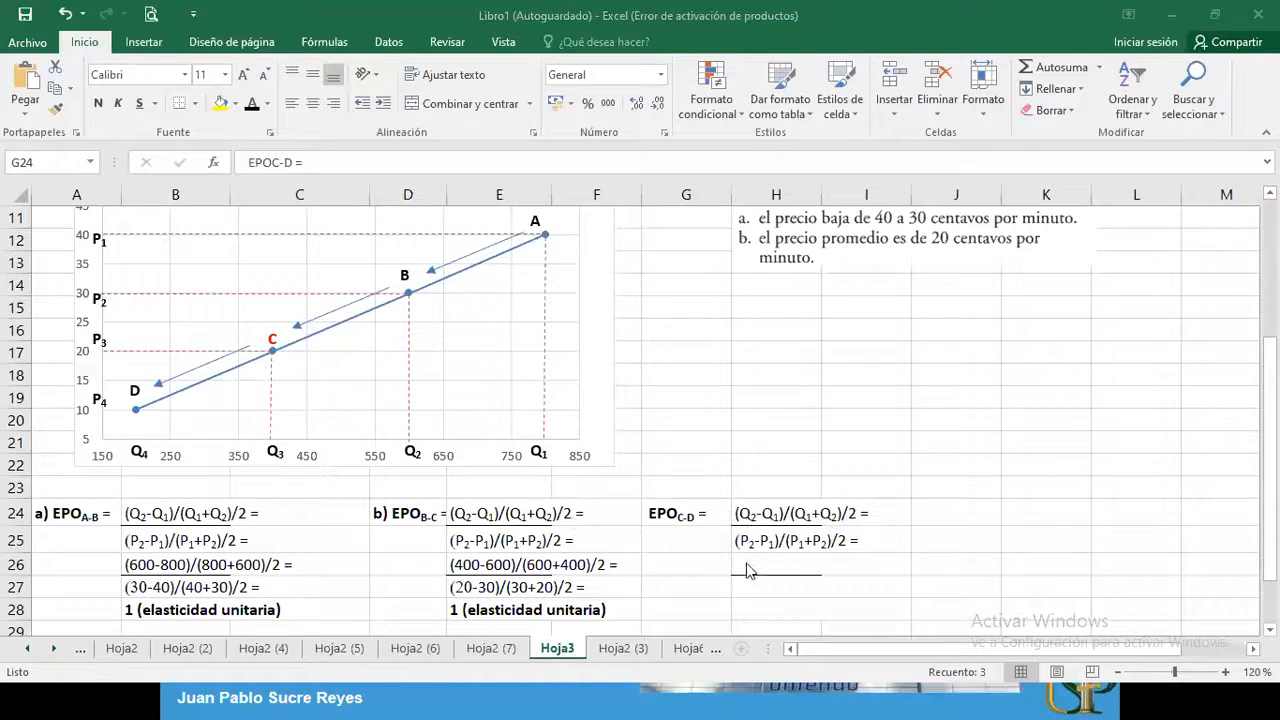
Reveal the substituted C-D values in H26:H27 and the elasticity result in H28 with the black font color
{"action": "left_click_drag", "start_coordinate": [747, 562], "coordinate": [746, 586]}
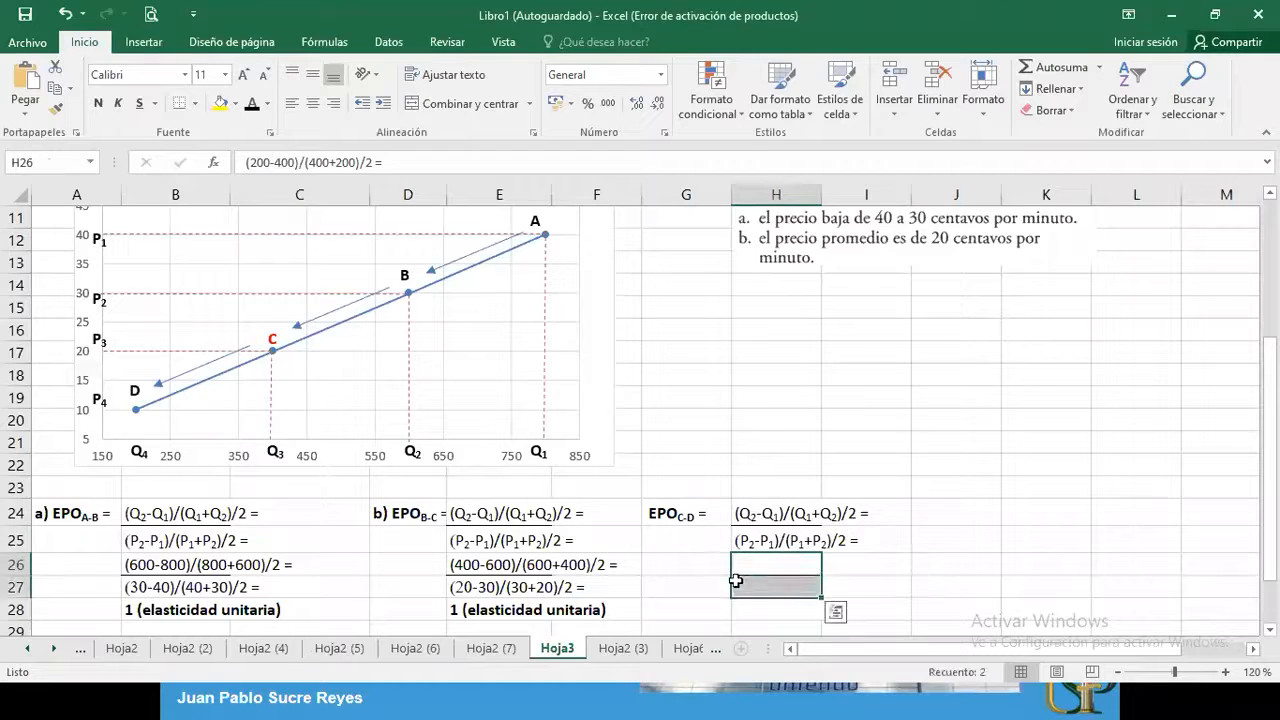
{"action": "left_click", "coordinate": [251, 104]}
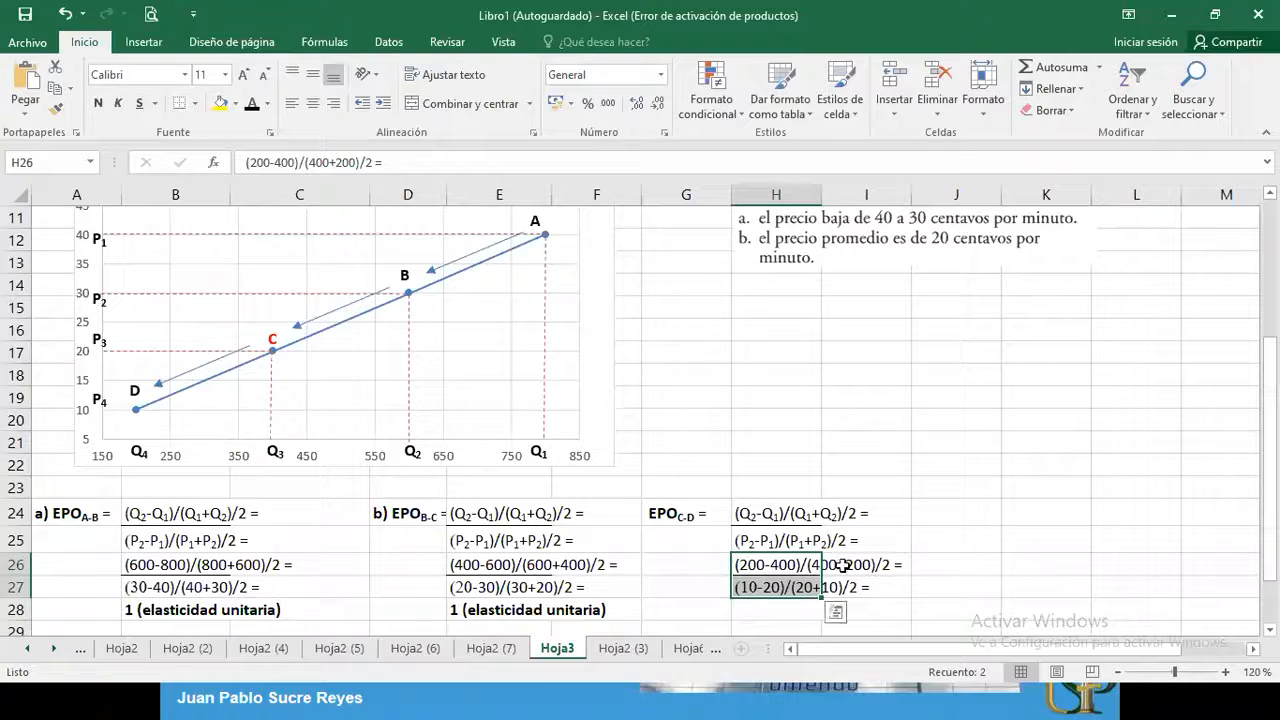
{"action": "left_click", "coordinate": [757, 606]}
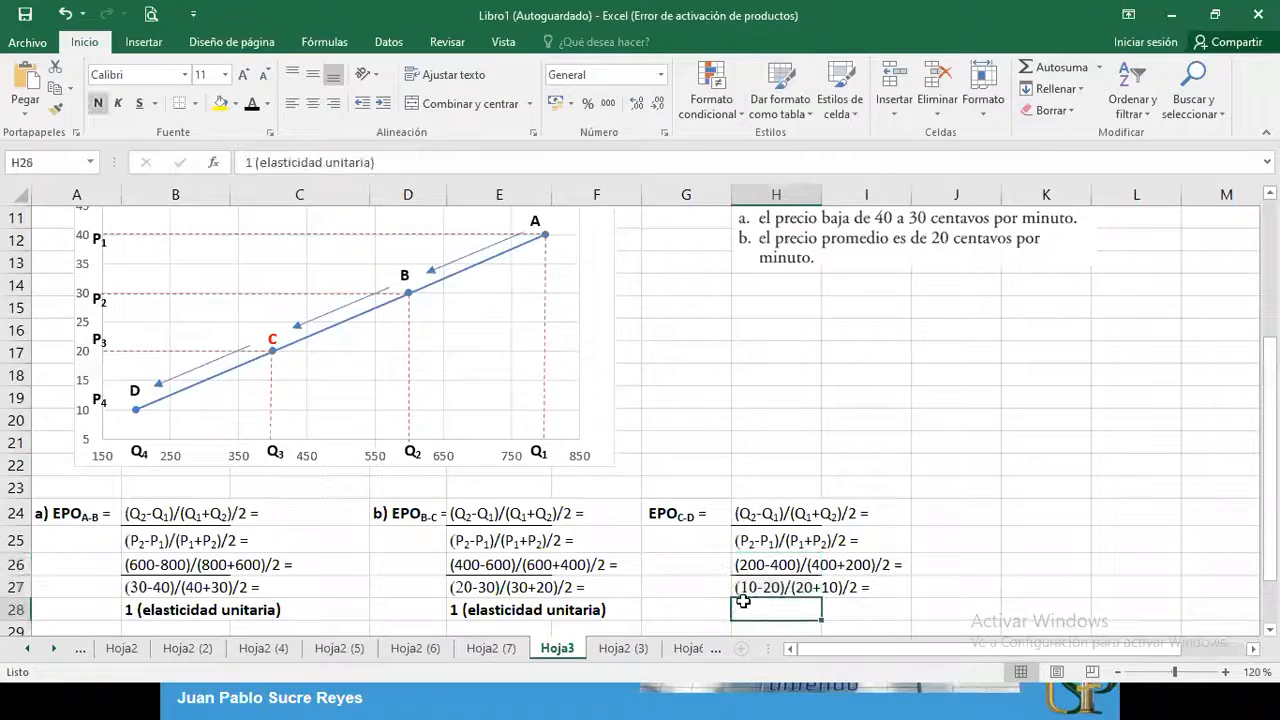
{"action": "left_click", "coordinate": [254, 103]}
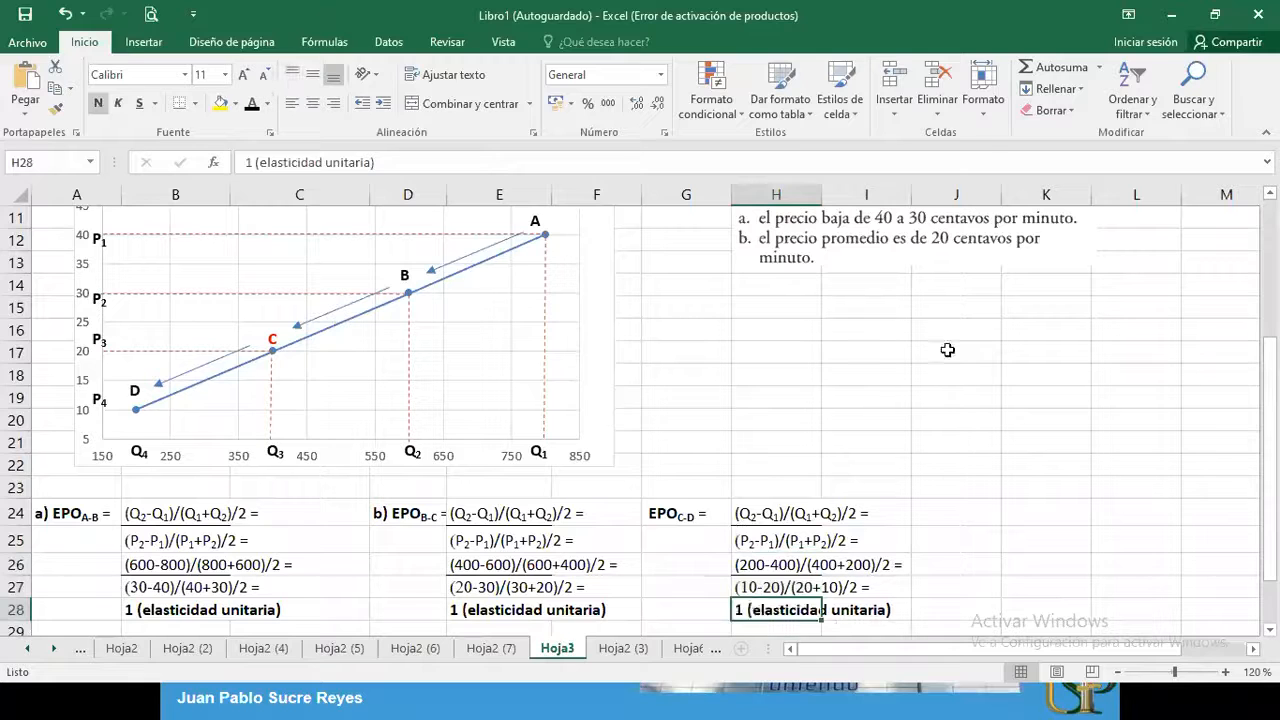
Duplicate the chart's point B label and place the copy above the B-C segment
{"action": "left_click_drag", "start_coordinate": [1269, 345], "coordinate": [1269, 384]}
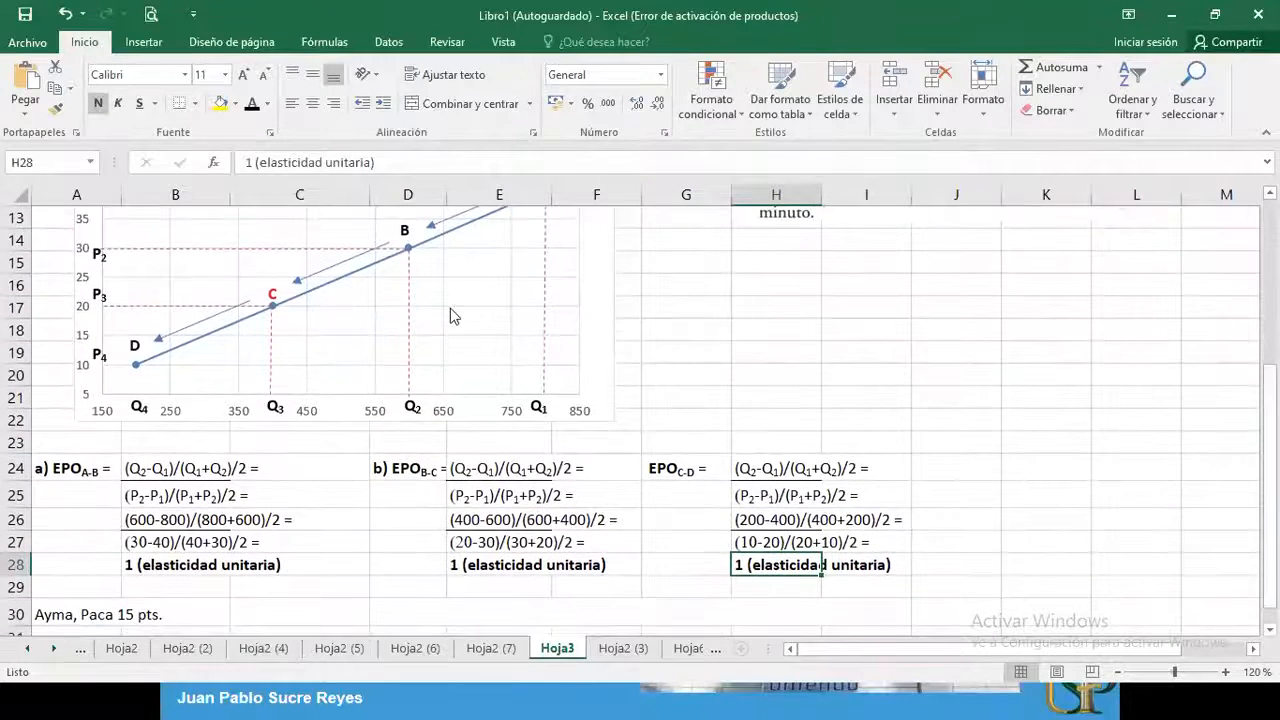
{"action": "left_click", "coordinate": [404, 230]}
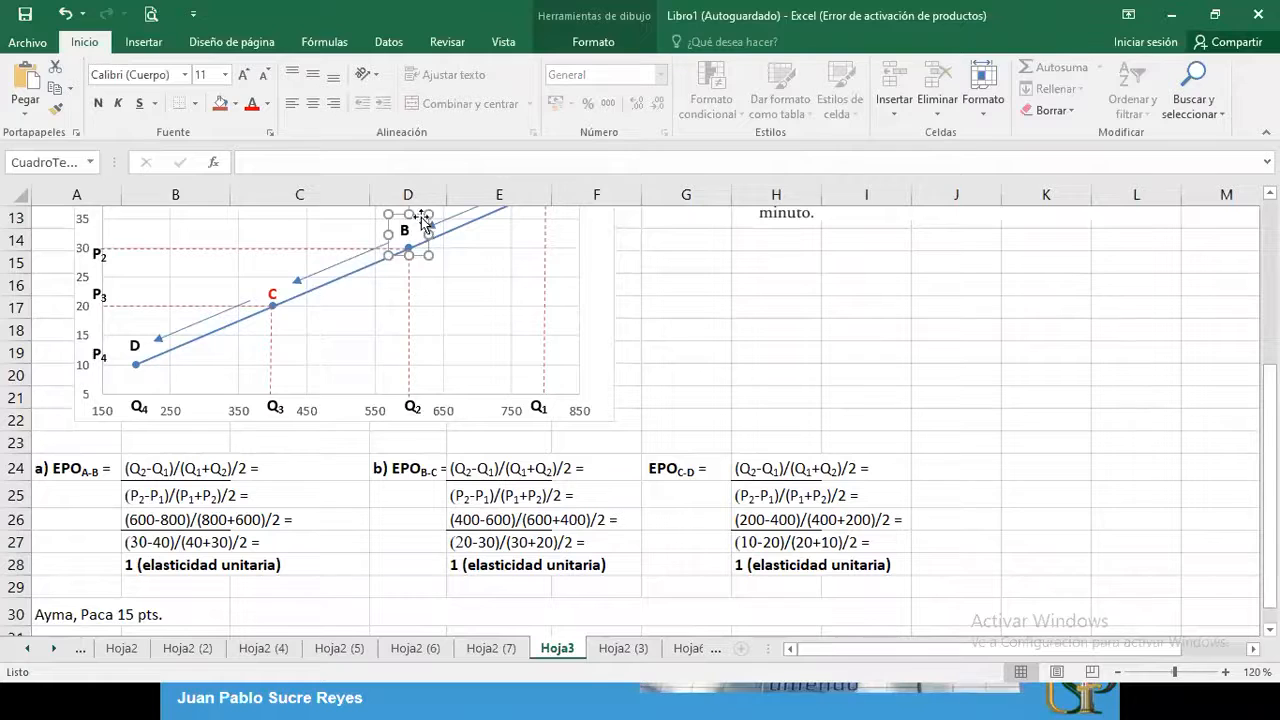
{"action": "left_click", "coordinate": [694, 323]}
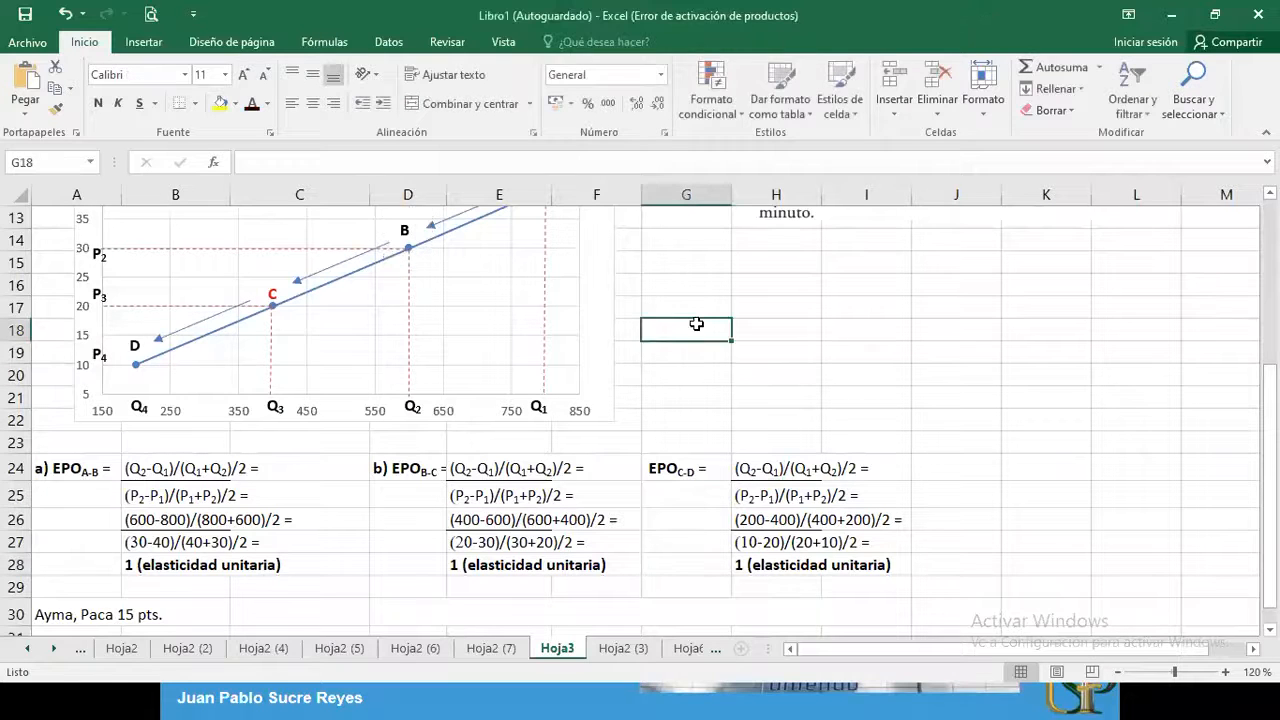
{"action": "key", "text": "ctrl+v"}
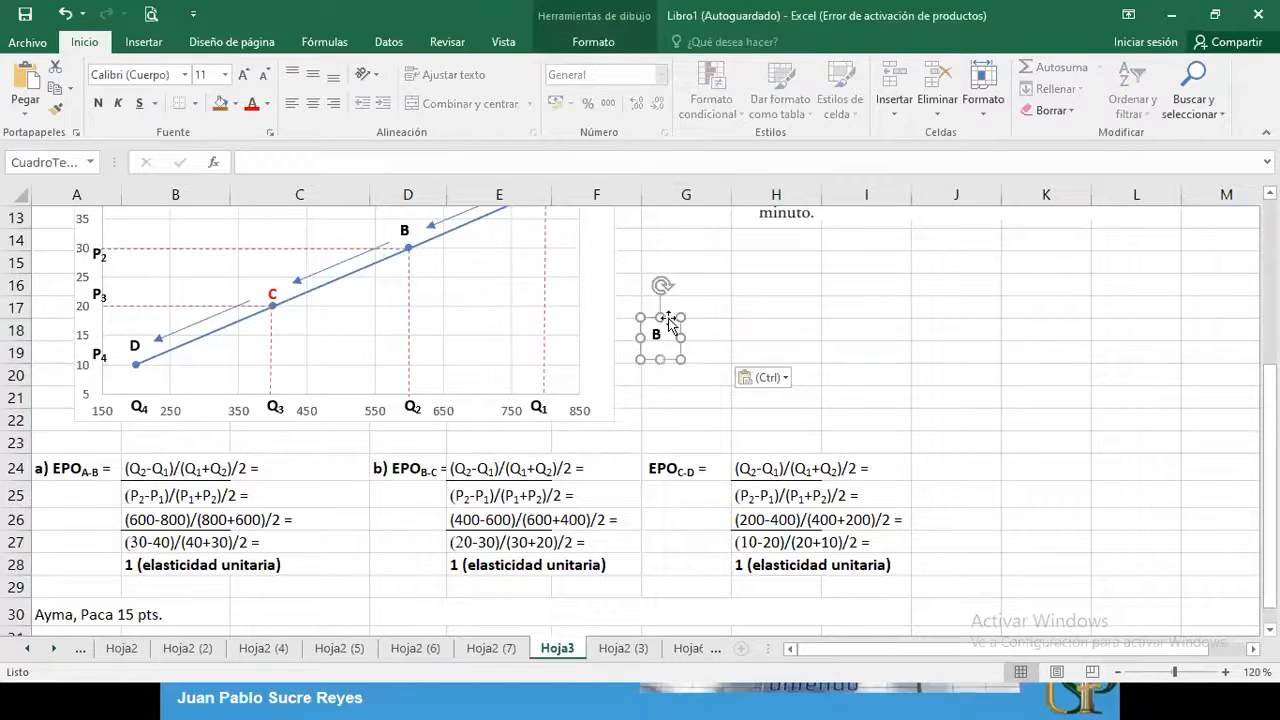
{"action": "left_click_drag", "start_coordinate": [666, 316], "coordinate": [327, 225]}
{"action": "double_click", "coordinate": [324, 244]}
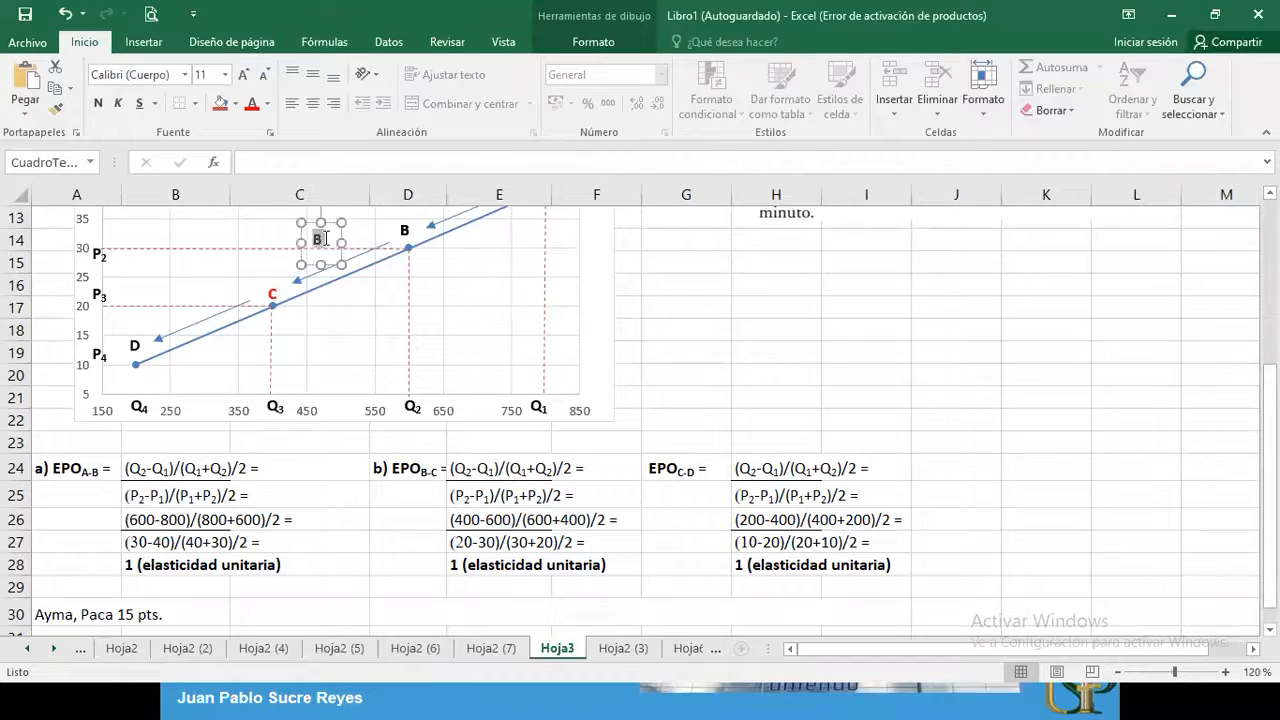
Widen the copied label to 2,27 cm and replace its text with "EPOB-C = 1", following the label in D24
{"action": "left_click", "coordinate": [397, 470]}
{"action": "double_click", "coordinate": [397, 470]}
{"action": "left_click_drag", "start_coordinate": [390, 470], "coordinate": [456, 470]}
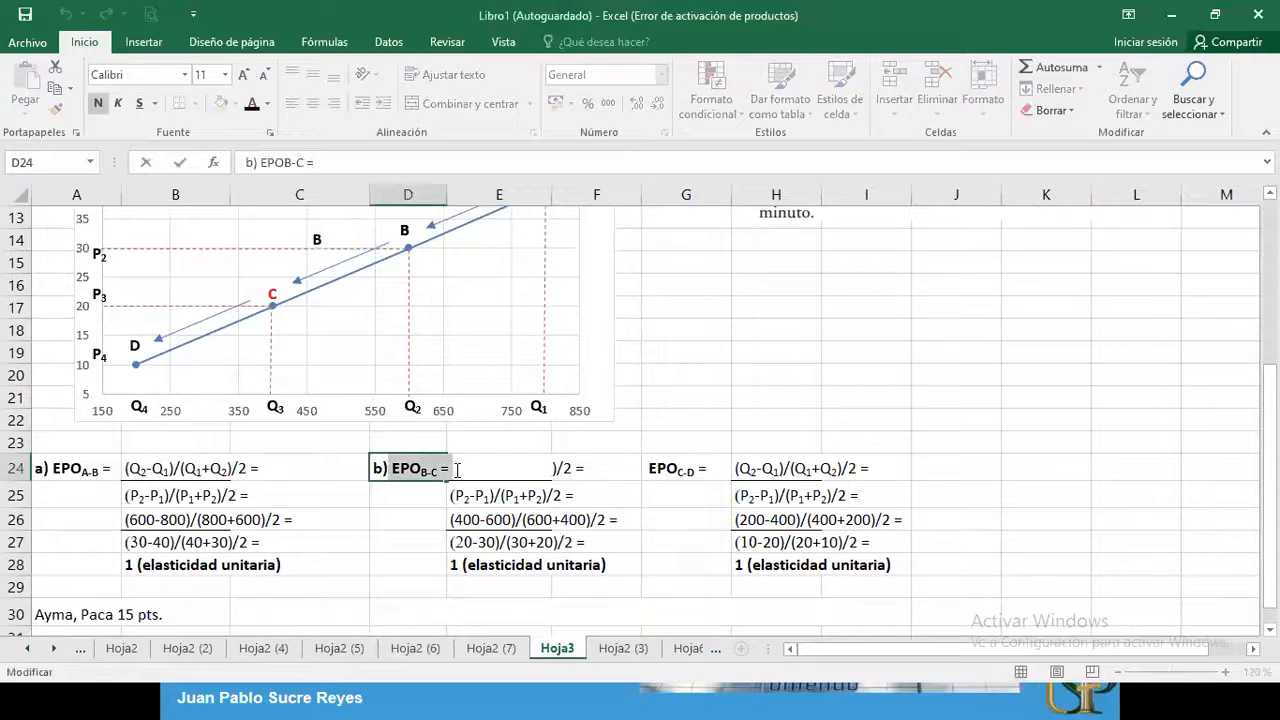
{"action": "left_click", "coordinate": [322, 248]}
{"action": "left_click", "coordinate": [320, 242]}
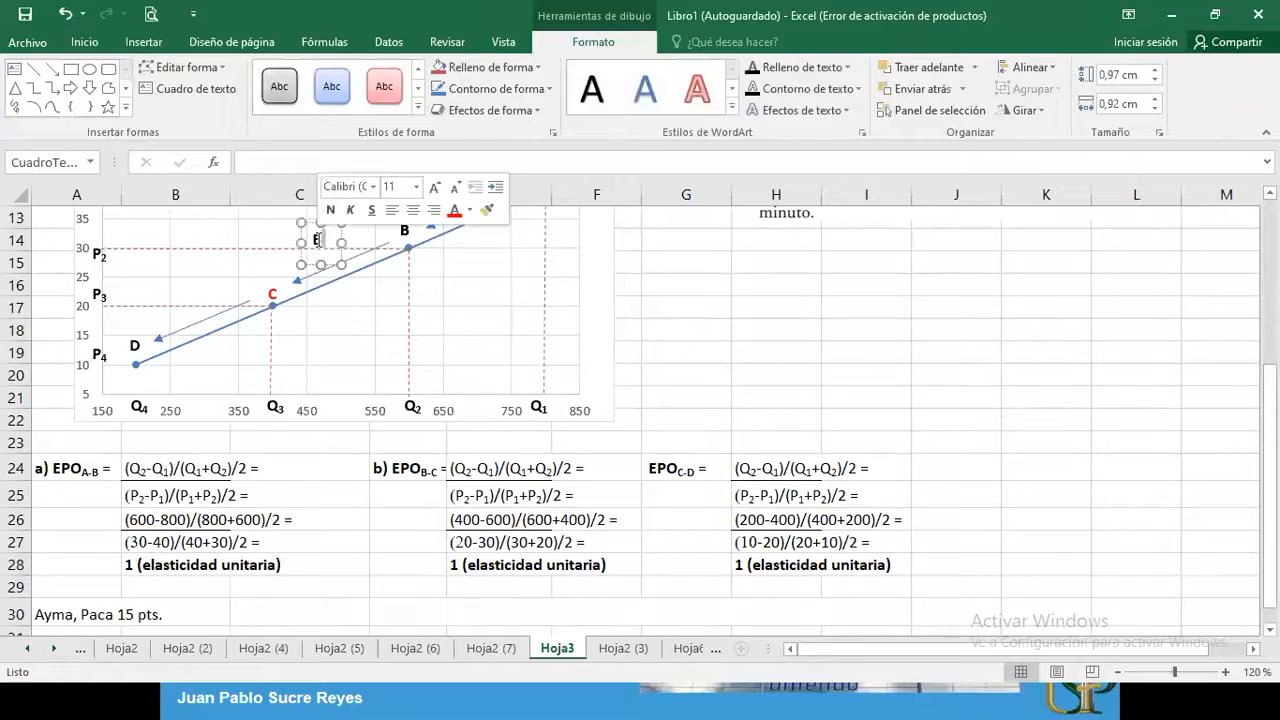
{"action": "left_click_drag", "start_coordinate": [337, 242], "coordinate": [399, 243]}
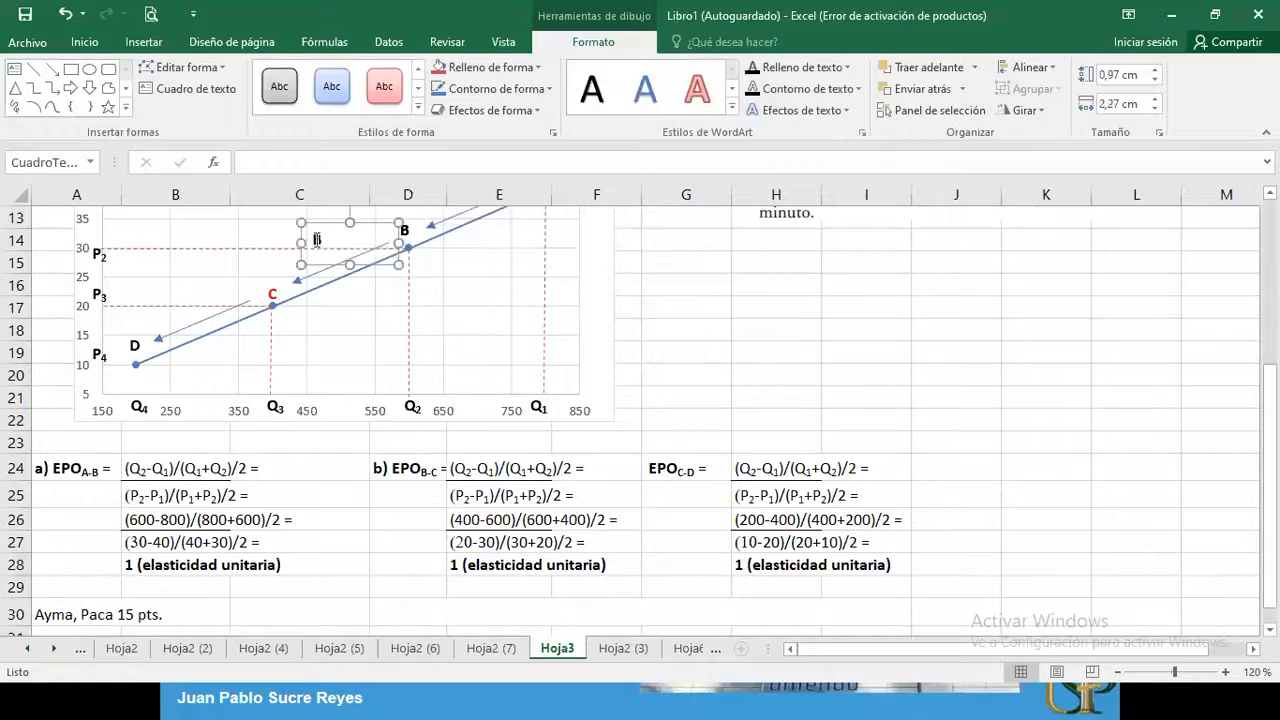
{"action": "type", "text": "EPOB-C ="}
Format "B-C" as a subscript in the new elasticity label and move the label below the B-C segment
{"action": "left_click_drag", "start_coordinate": [346, 240], "coordinate": [357, 241]}
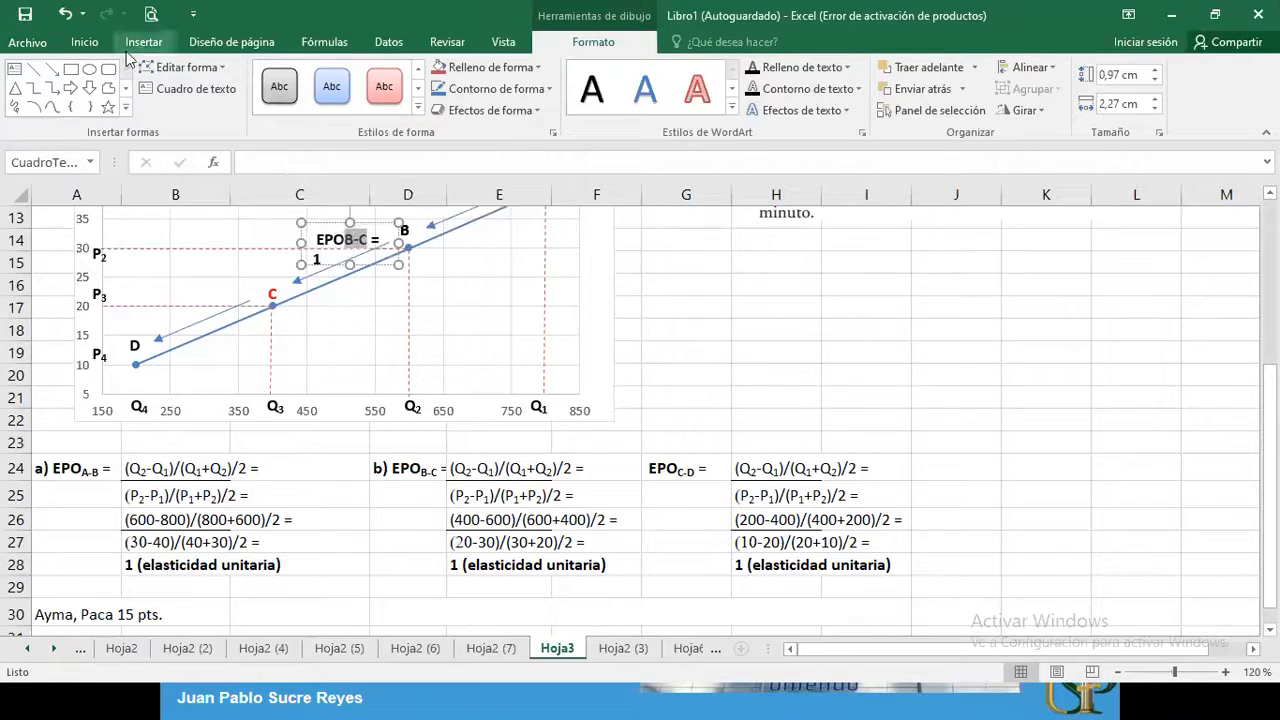
{"action": "left_click", "coordinate": [84, 43]}
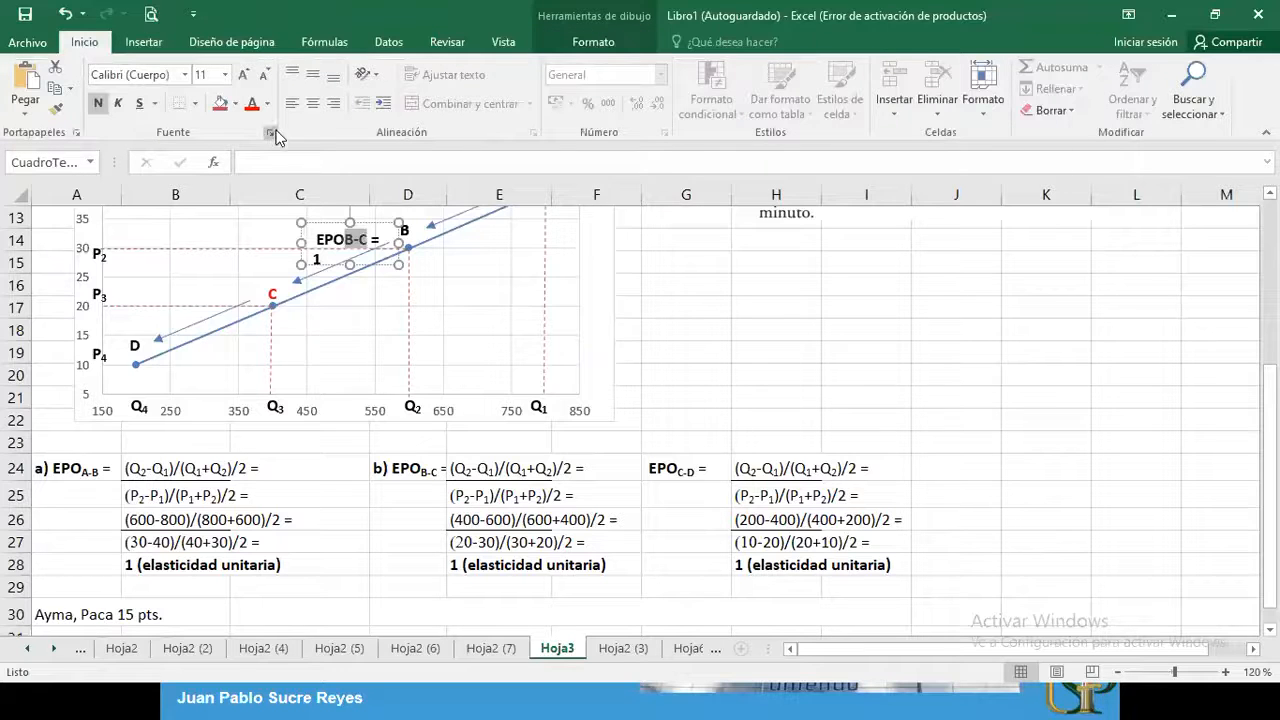
{"action": "left_click", "coordinate": [269, 132]}
{"action": "left_click", "coordinate": [451, 419]}
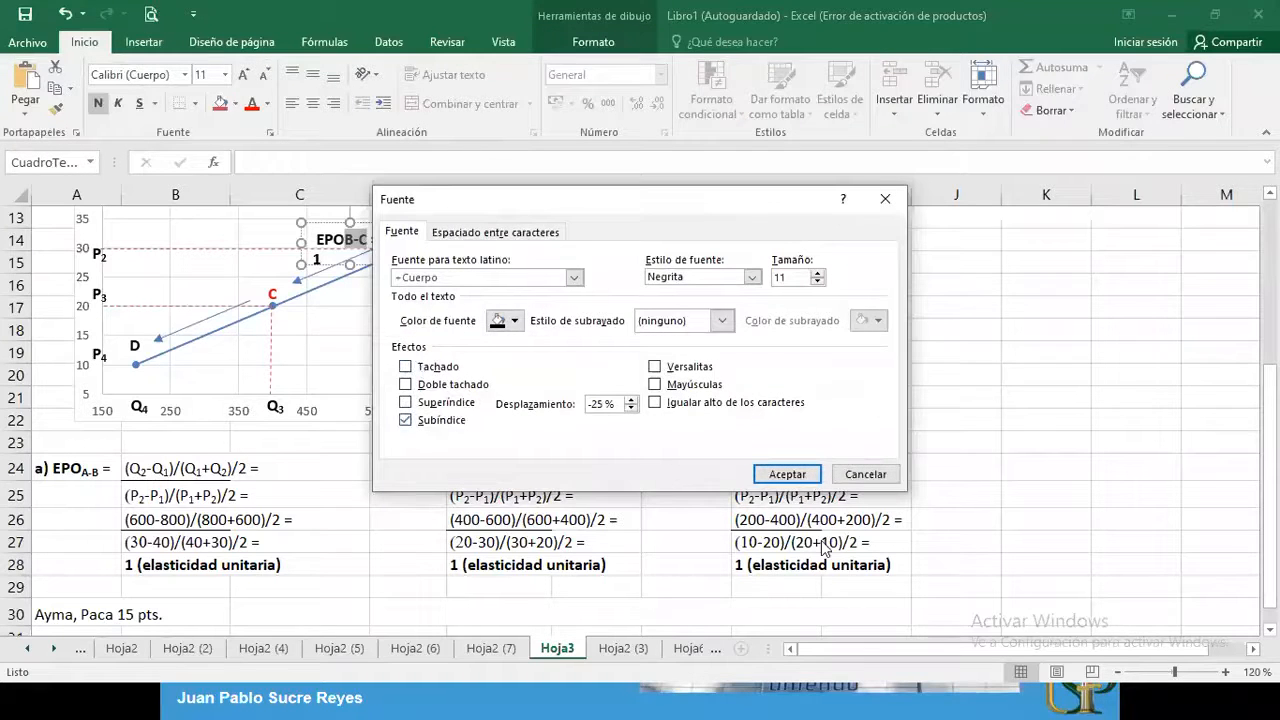
{"action": "left_click", "coordinate": [787, 474]}
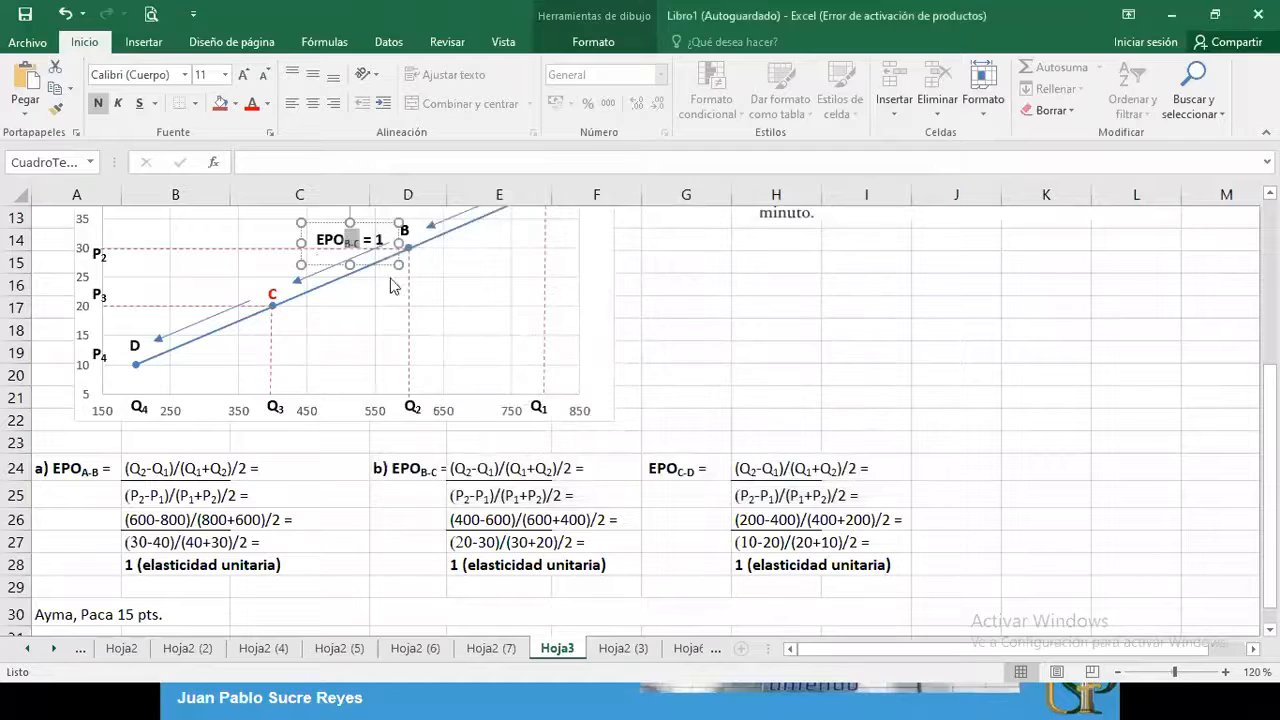
{"action": "left_click", "coordinate": [369, 225]}
{"action": "left_click_drag", "start_coordinate": [369, 225], "coordinate": [376, 285]}
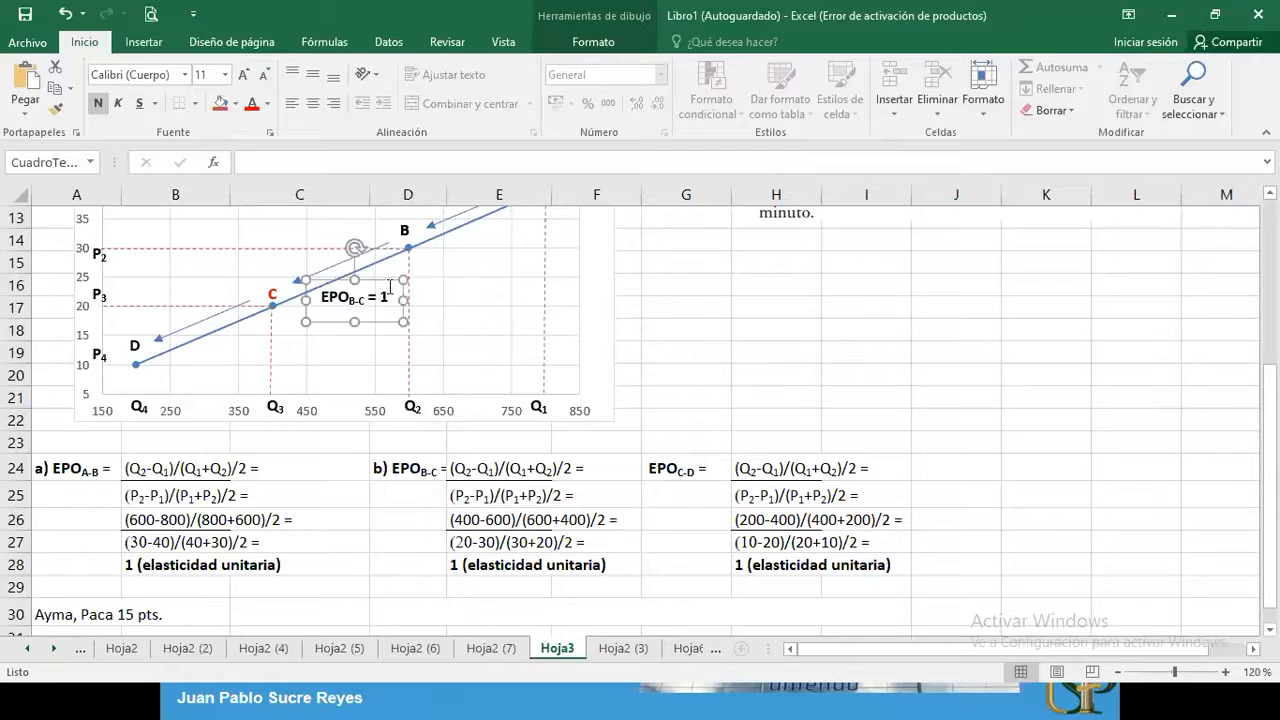
Duplicate the EPO B-C label, place the copy below the C-D segment and change its subscript to C-D
{"action": "key", "text": "ctrl+d"}
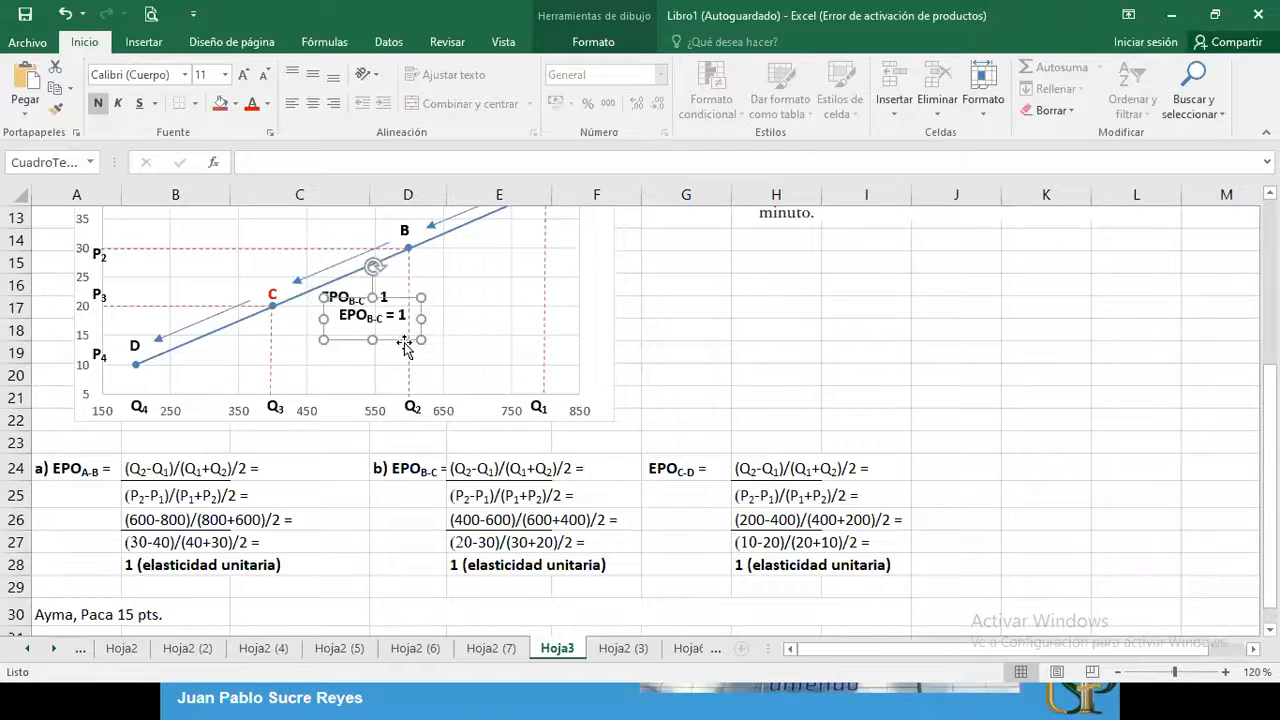
{"action": "left_click_drag", "start_coordinate": [397, 339], "coordinate": [208, 365]}
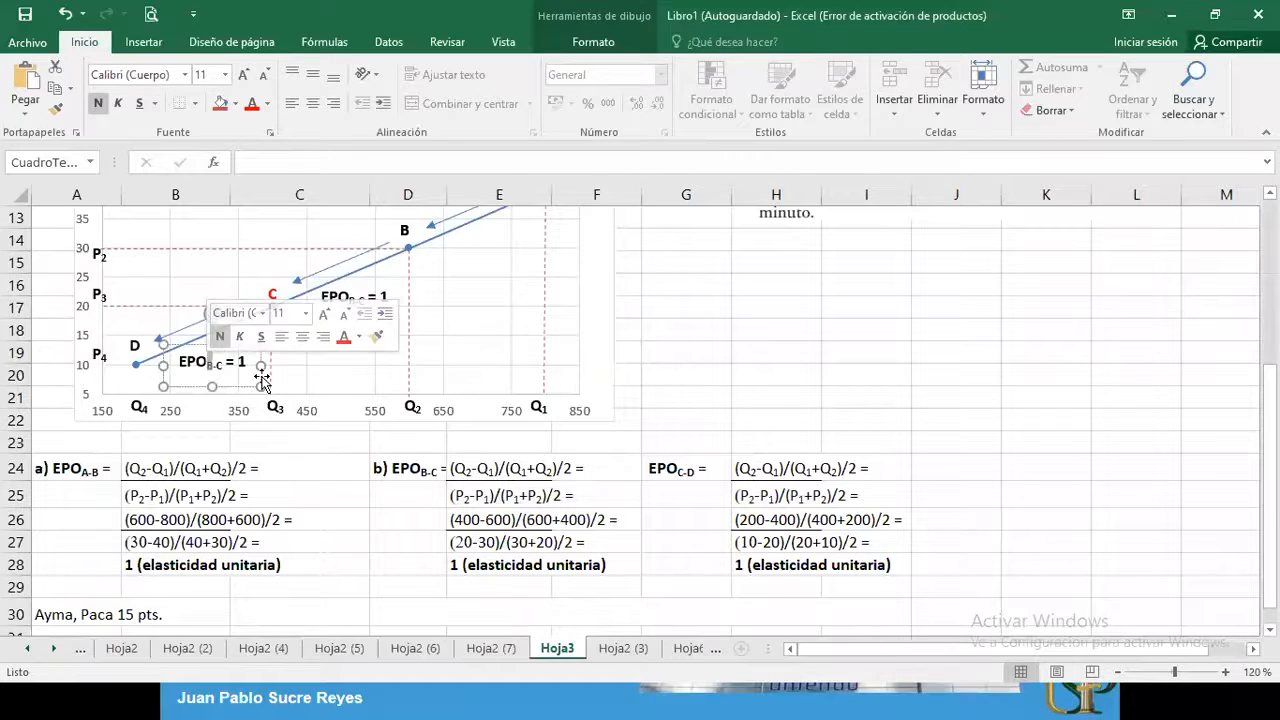
{"action": "type", "text": "C"}
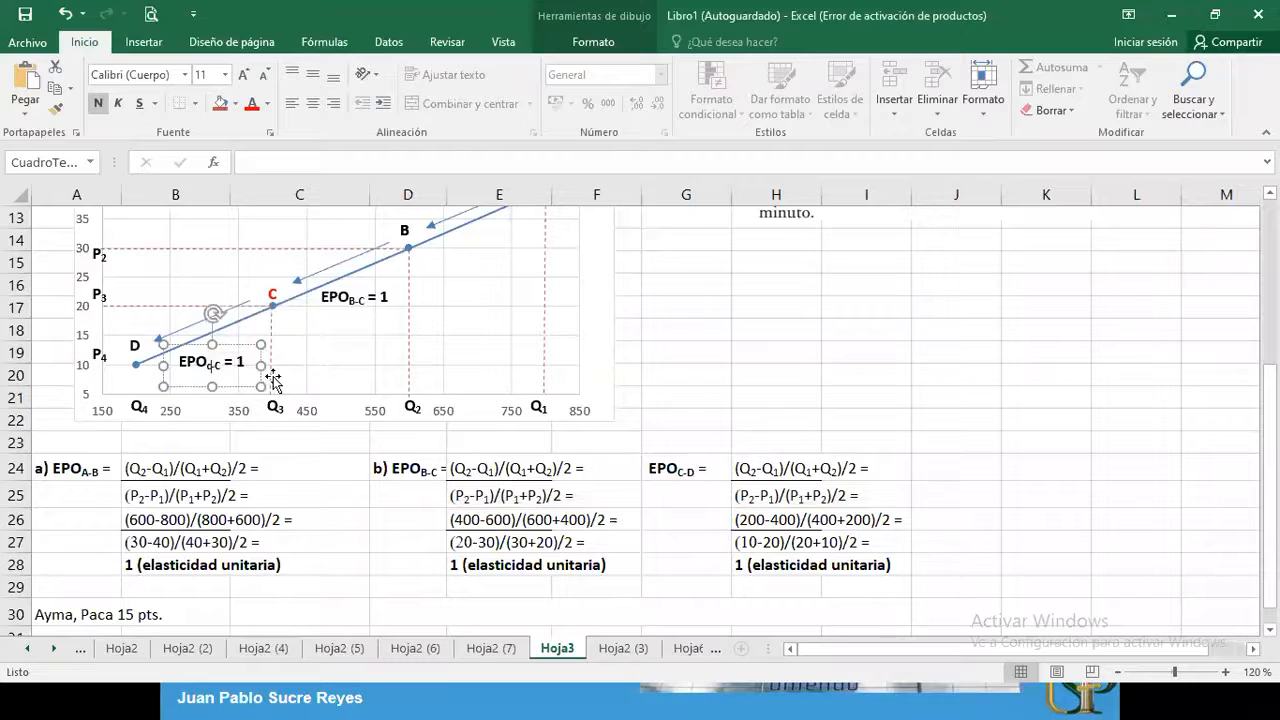
{"action": "key", "text": "BackSpace"}
{"action": "type", "text": "C"}
Copy the EPO B-C label above point C, color it red and shorten its subscript to read EPO C = 1
{"action": "left_click", "coordinate": [344, 342]}
{"action": "left_click", "coordinate": [355, 313]}
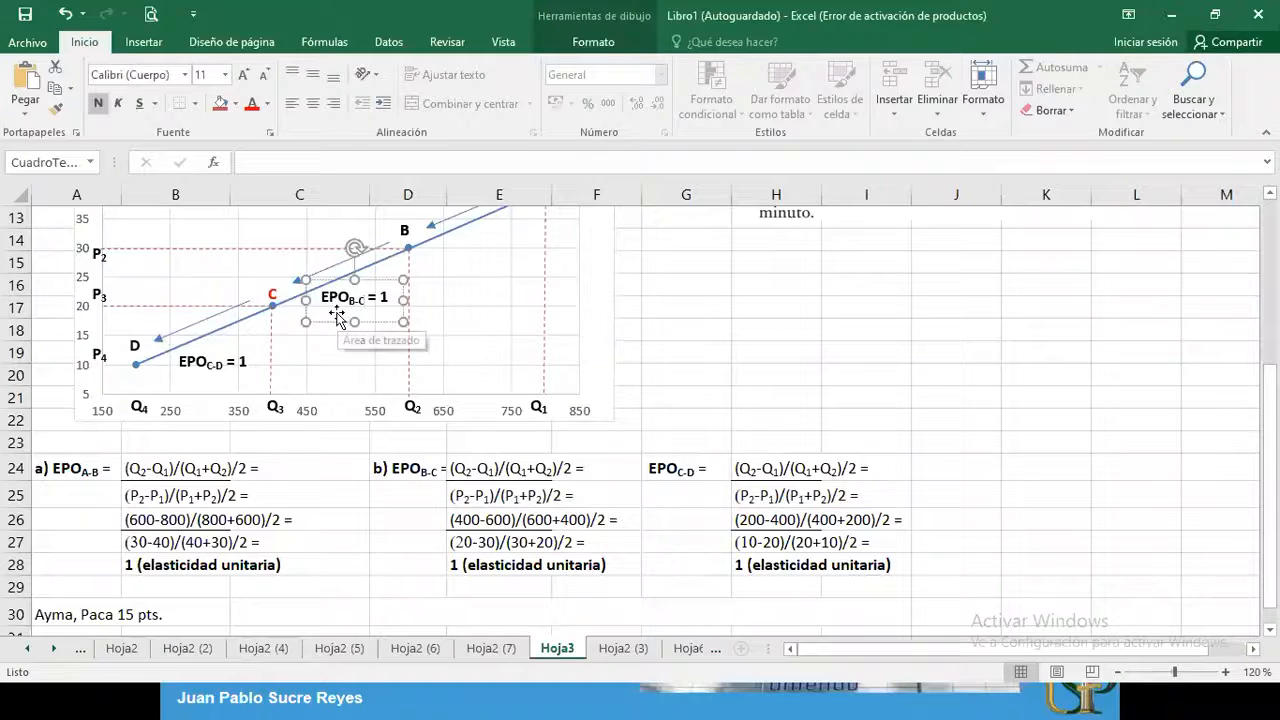
{"action": "left_click_drag", "start_coordinate": [348, 295], "coordinate": [250, 299]}
{"action": "triple_click", "coordinate": [272, 275]}
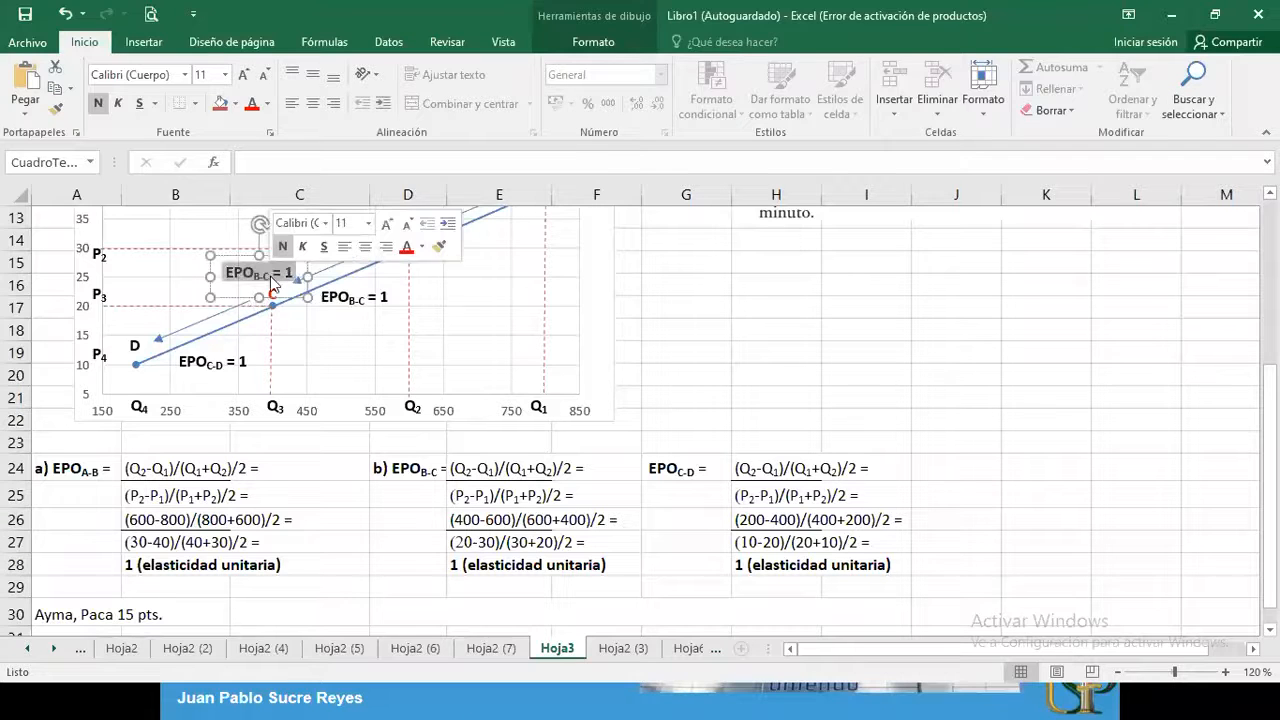
{"action": "left_click", "coordinate": [252, 104]}
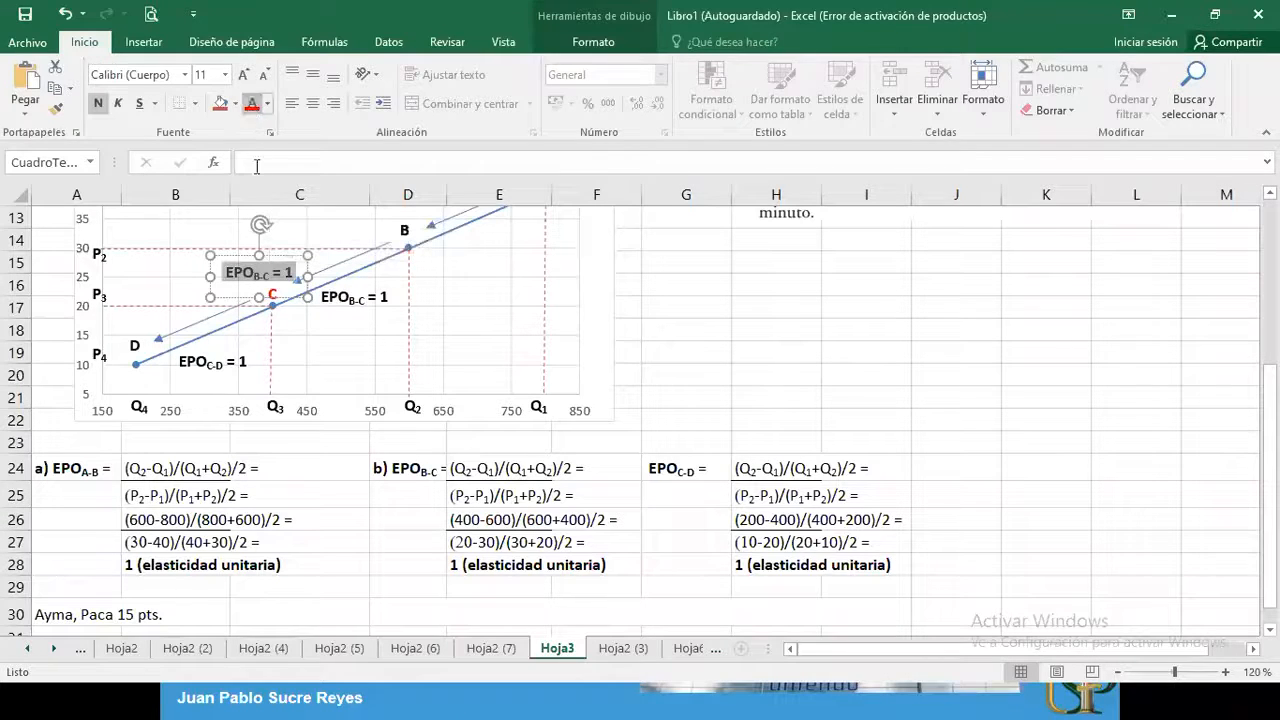
{"action": "left_click", "coordinate": [262, 276]}
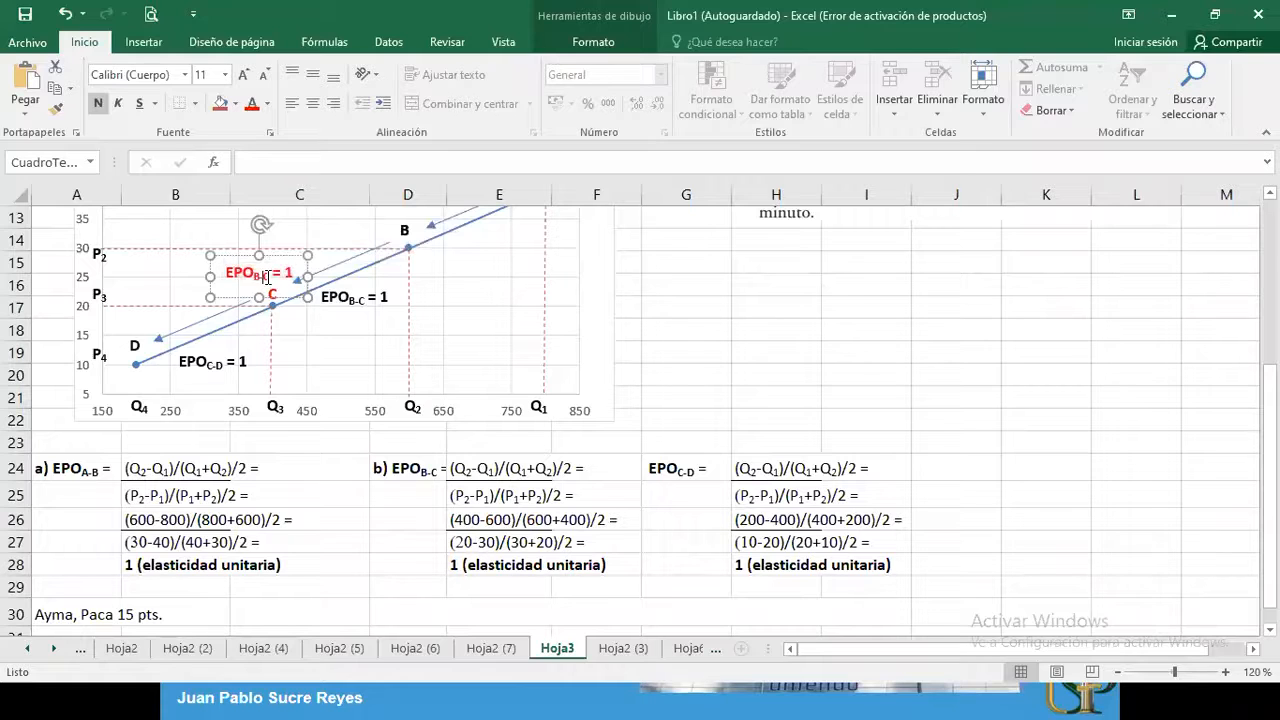
{"action": "key", "text": "BackSpace"}
{"action": "key", "text": "BackSpace"}
{"action": "left_click", "coordinate": [470, 362]}
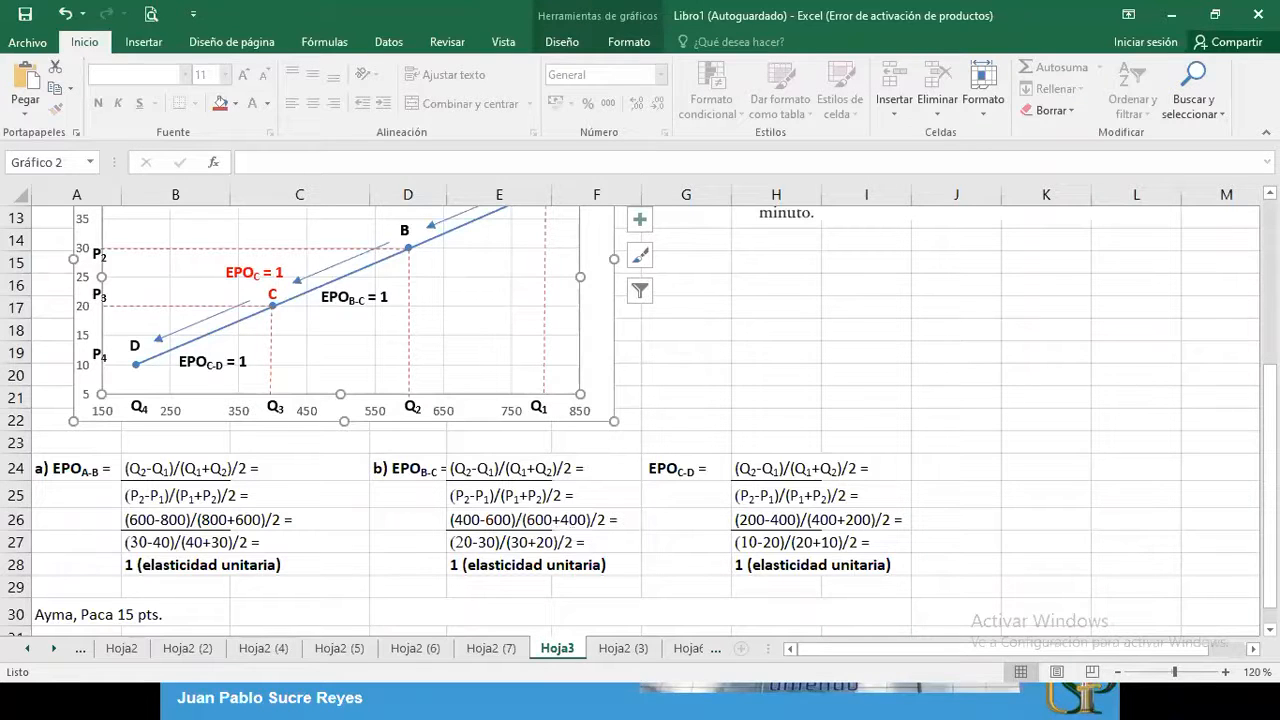
Copy the dashed vertical line under point C to point D and shorten it to end at the horizontal axis
{"action": "left_click_drag", "start_coordinate": [1270, 430], "coordinate": [1270, 432]}
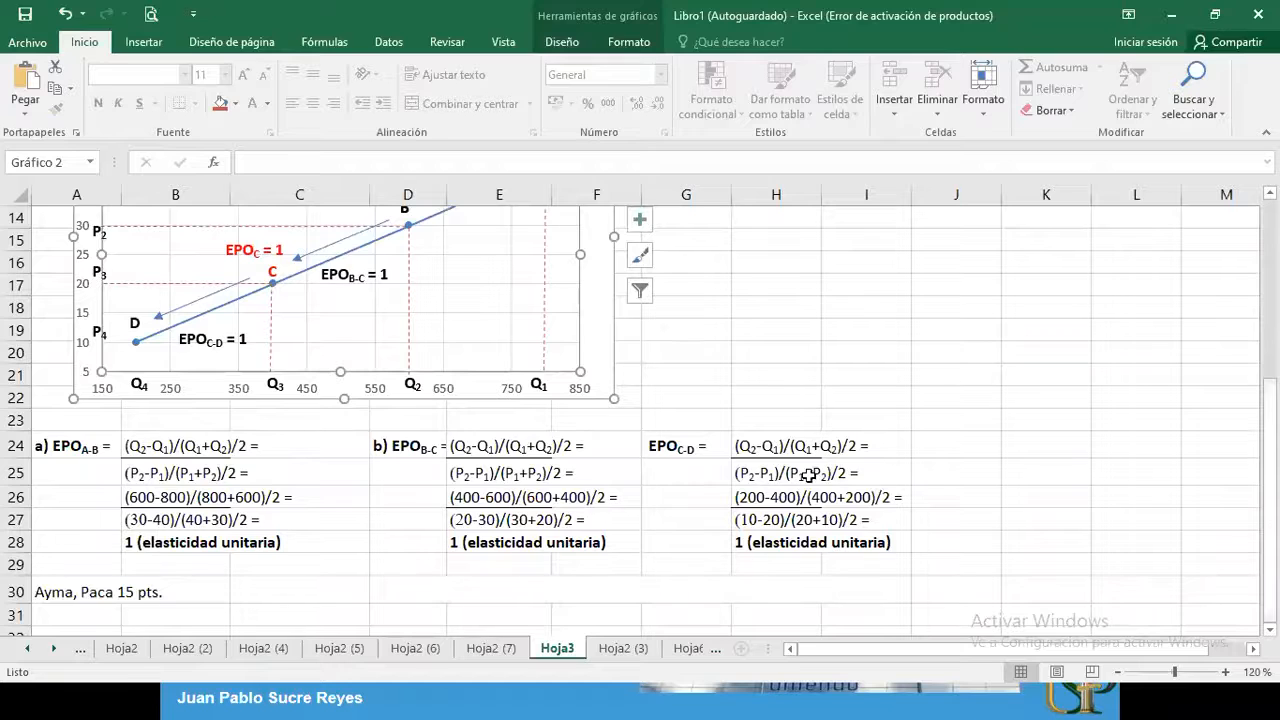
{"action": "left_click", "coordinate": [271, 343]}
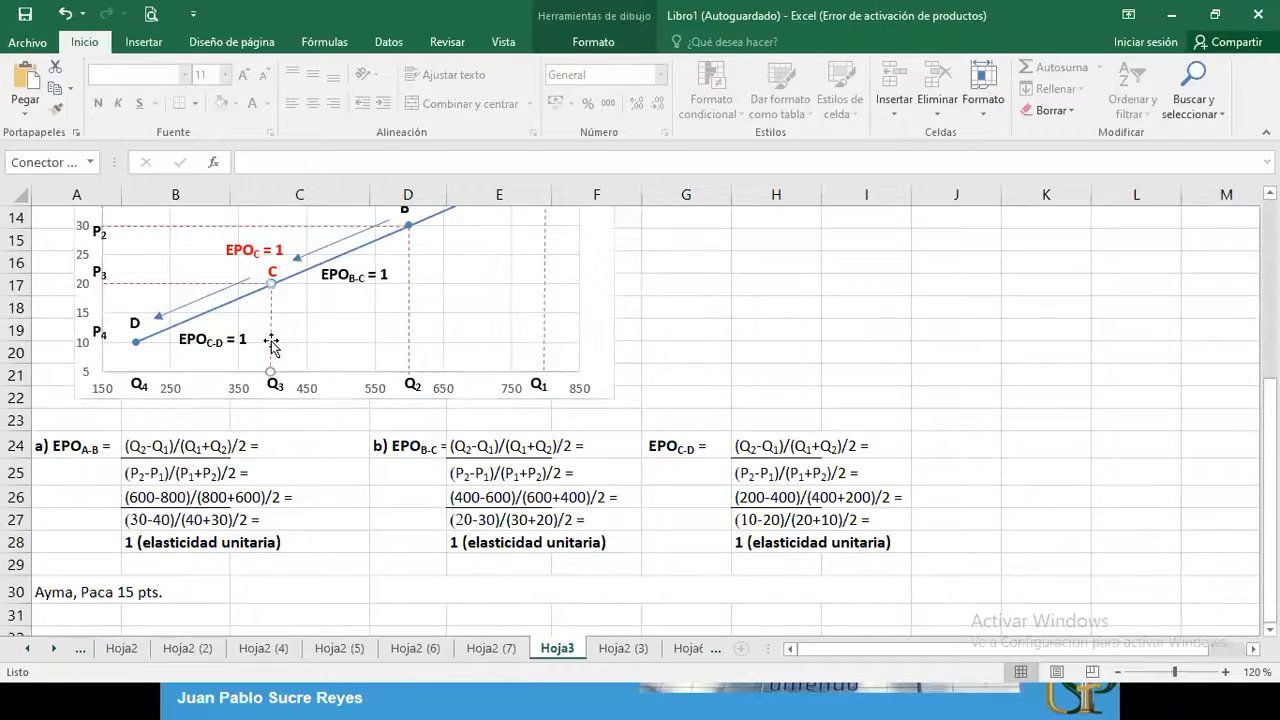
{"action": "left_click", "coordinate": [672, 322]}
{"action": "key", "text": "ctrl+v"}
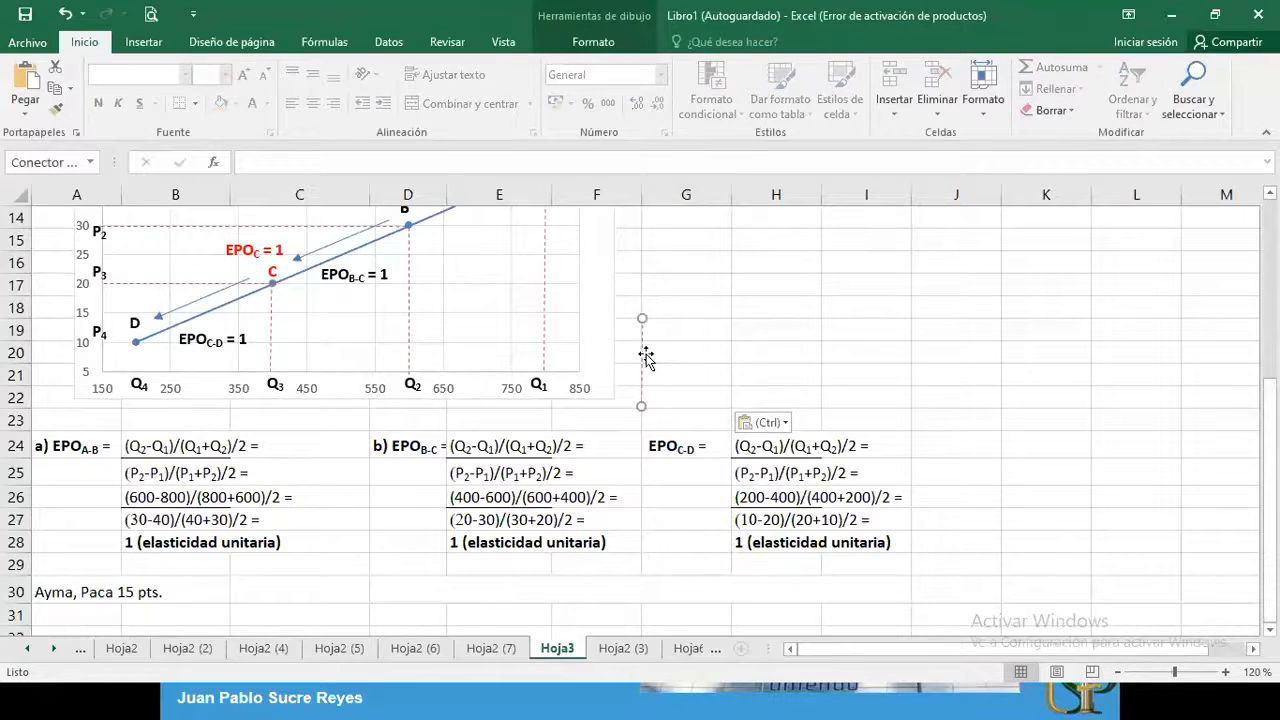
{"action": "left_click_drag", "start_coordinate": [648, 353], "coordinate": [138, 380]}
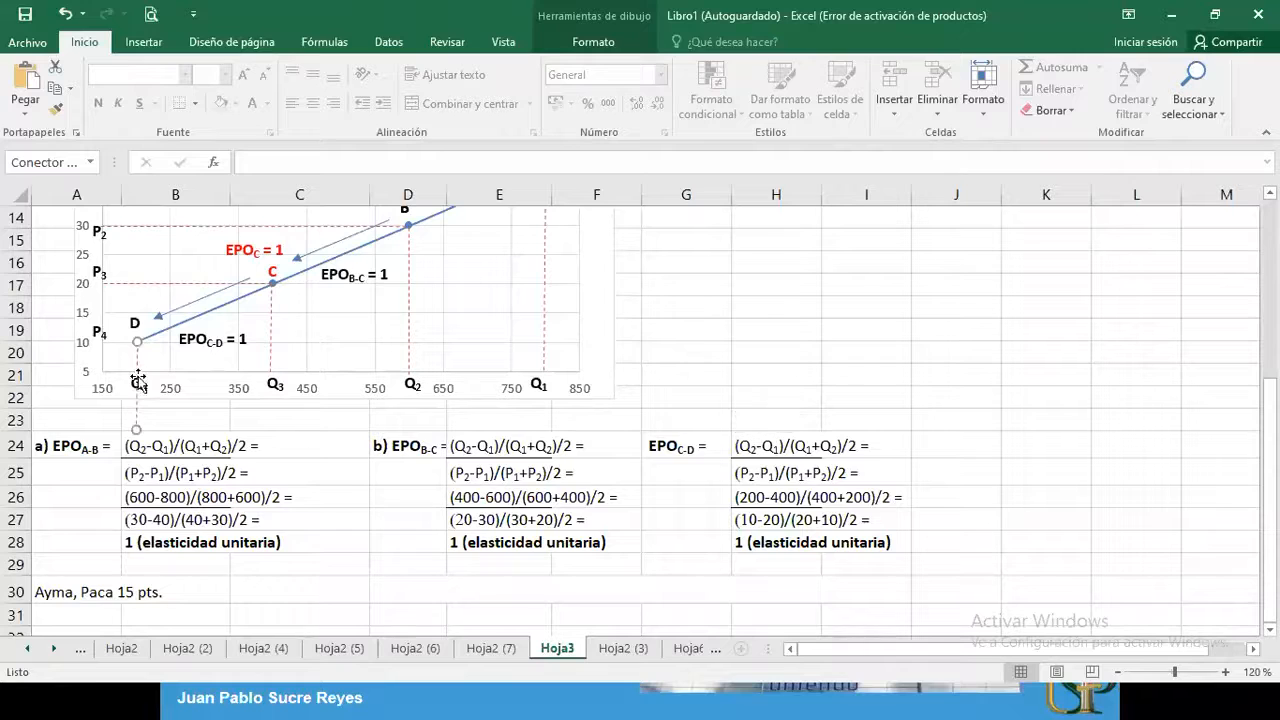
{"action": "left_click_drag", "start_coordinate": [136, 432], "coordinate": [135, 372]}
Copy point D's dashed vertical line and make the copy a horizontal guide from the price axis at 10 to D
{"action": "left_click", "coordinate": [144, 285]}
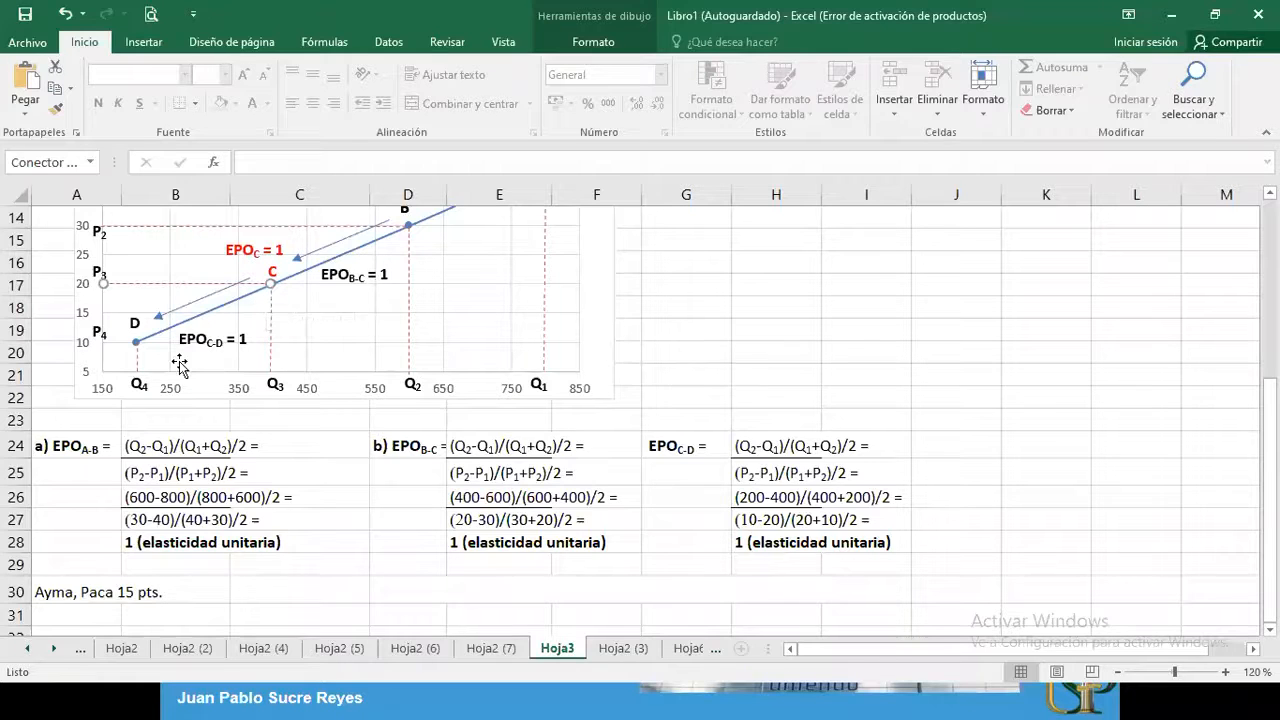
{"action": "left_click", "coordinate": [137, 358]}
{"action": "left_click", "coordinate": [660, 331]}
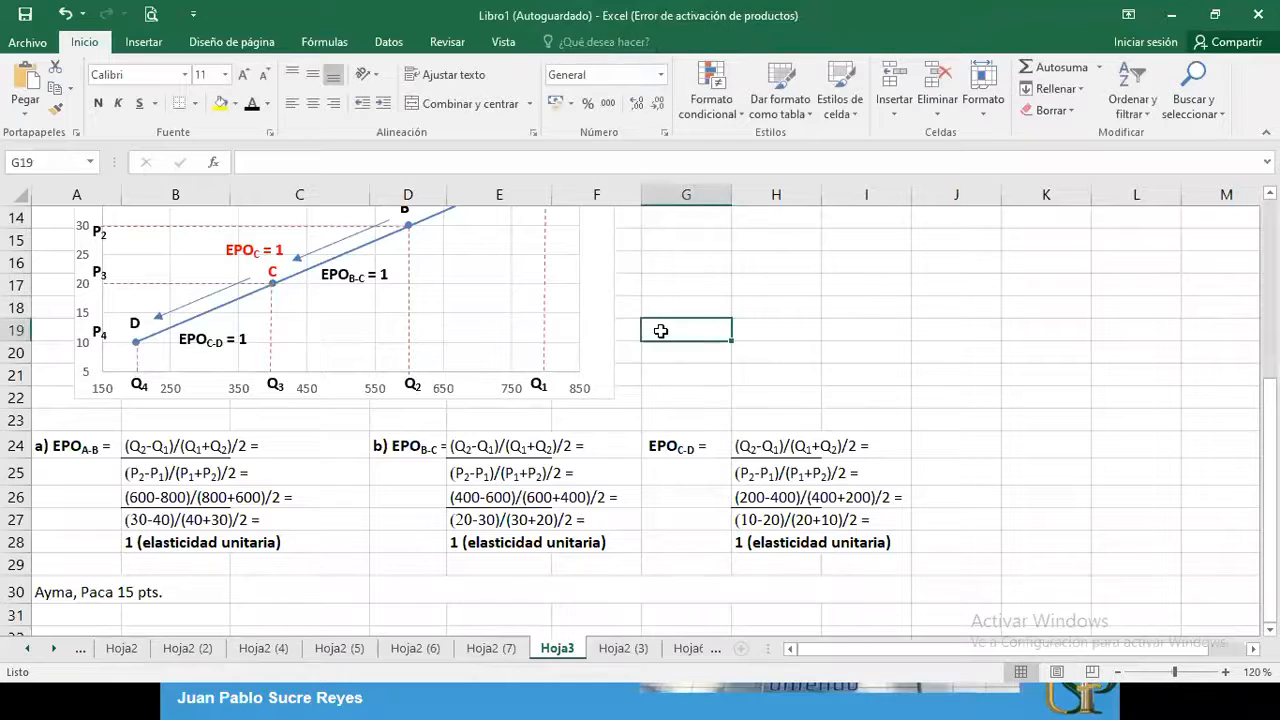
{"action": "key", "text": "ctrl+v"}
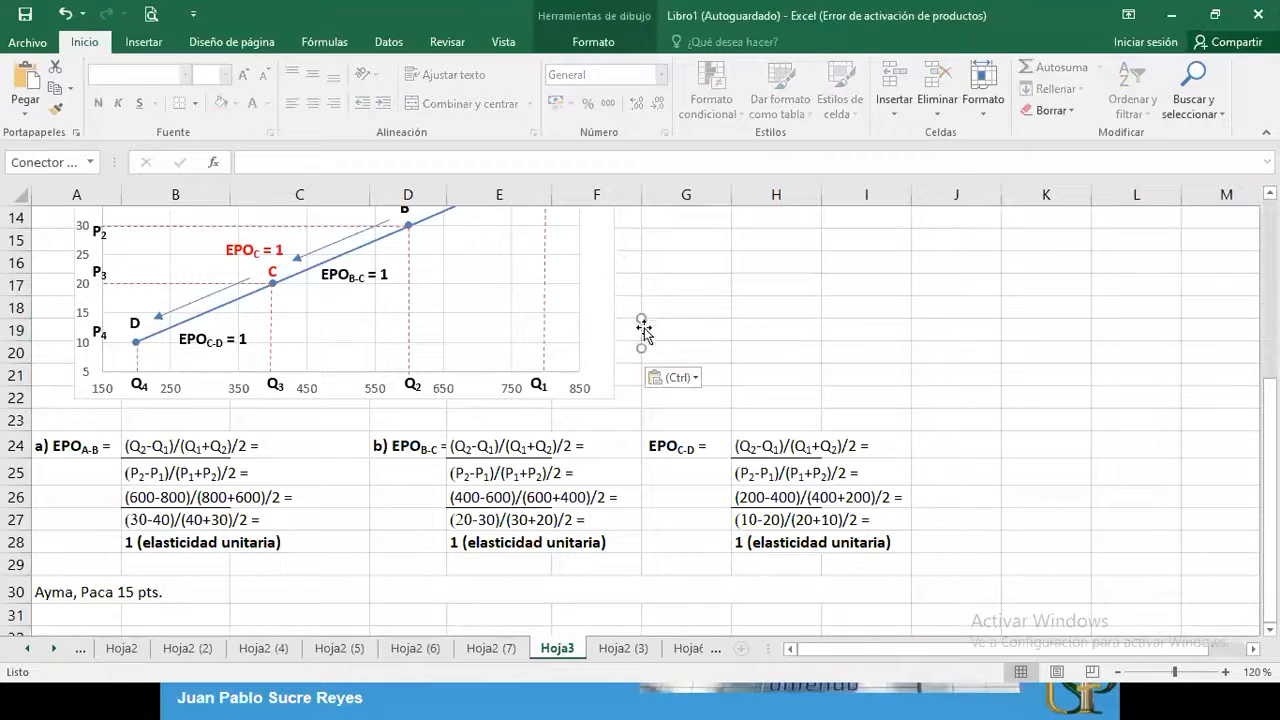
{"action": "left_click_drag", "start_coordinate": [641, 323], "coordinate": [200, 306]}
{"action": "left_click", "coordinate": [137, 322]}
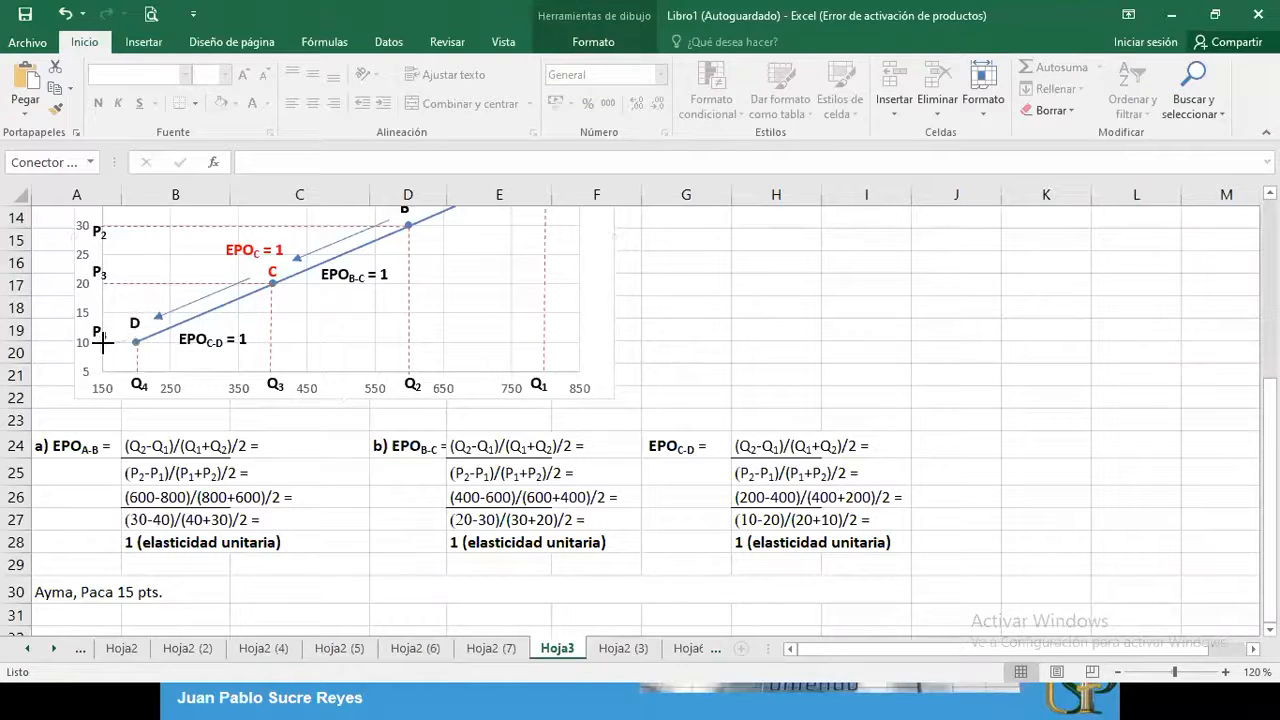
{"action": "left_click_drag", "start_coordinate": [103, 341], "coordinate": [136, 341]}
{"action": "left_click", "coordinate": [689, 332]}
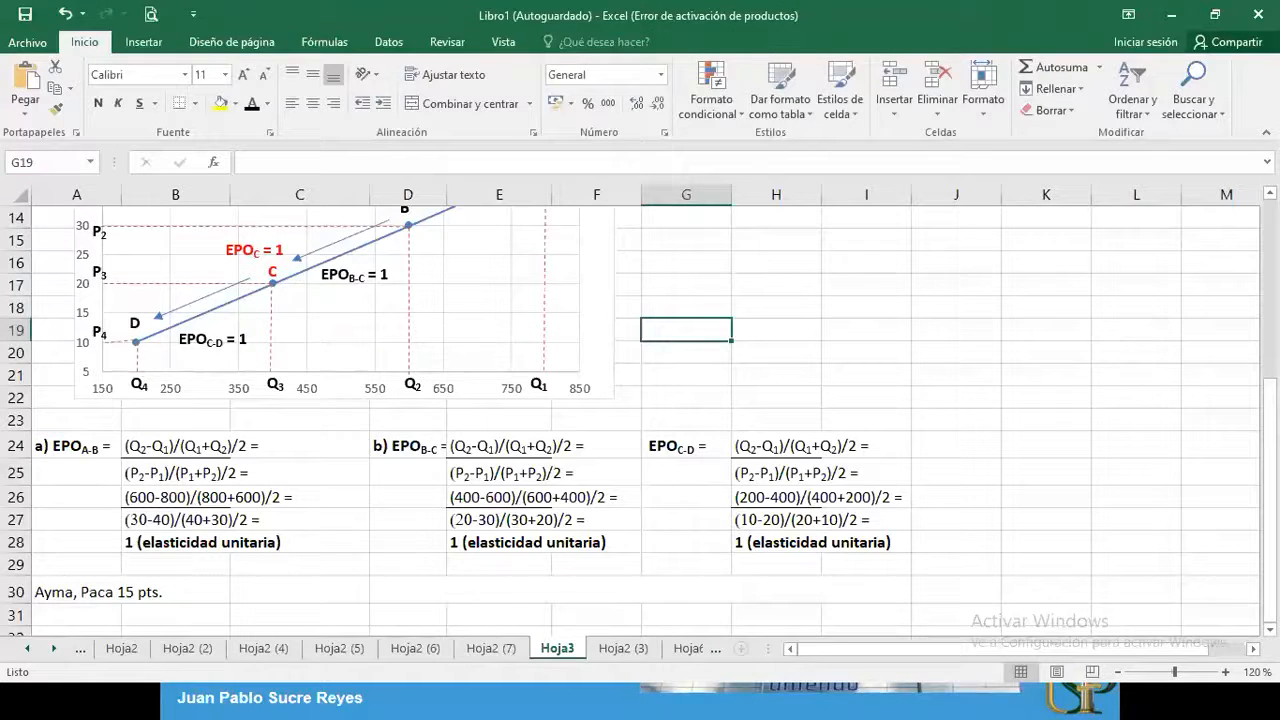
Switch to the PowerPoint slide show and go to the slide on indirect taxes paid mainly by consumers
{"action": "mouse_move", "coordinate": [1268, 410]}
{"action": "left_mouse_down"}
{"action": "mouse_move", "coordinate": [1268, 398]}
{"action": "mouse_move", "coordinate": [1268, 412]}
{"action": "left_mouse_up"}
{"action": "key", "text": "alt+Tab"}
{"action": "key", "text": "alt+Tab"}
{"action": "key", "text": "alt+Tab"}
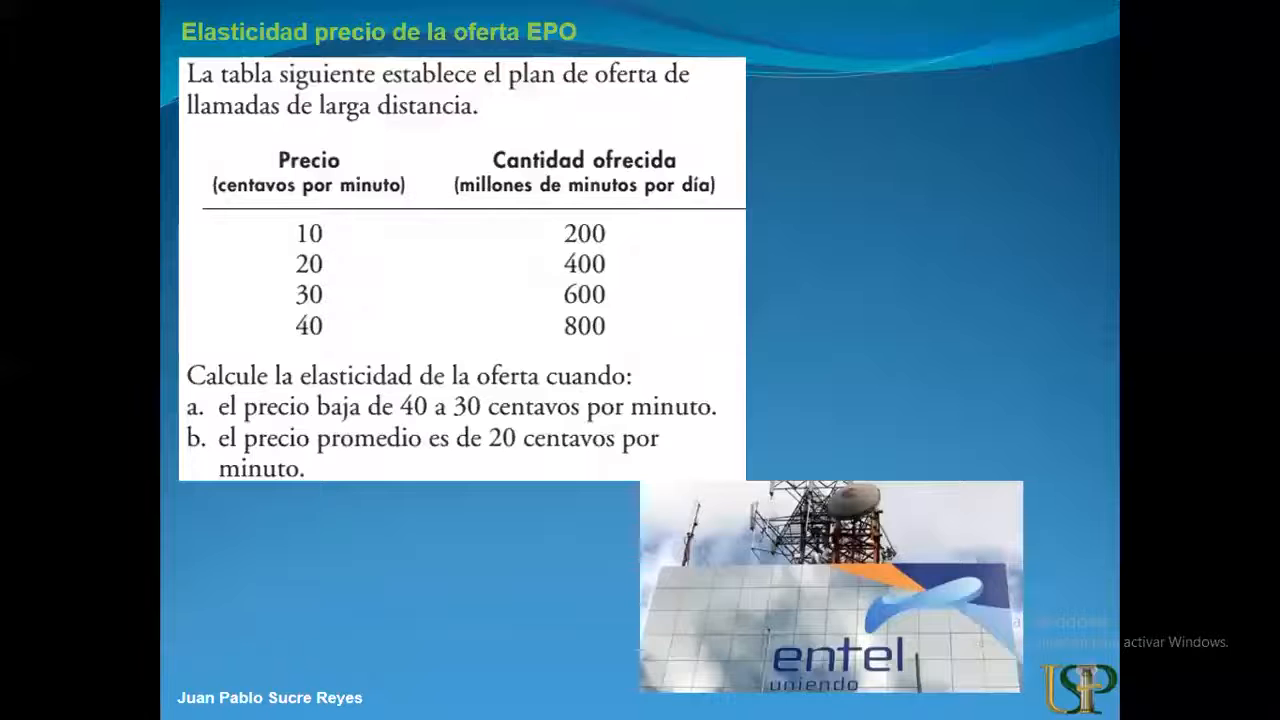
{"action": "key", "text": "Right"}
{"action": "key", "text": "Right"}
{"action": "key", "text": "Right"}
{"action": "key", "text": "Right"}
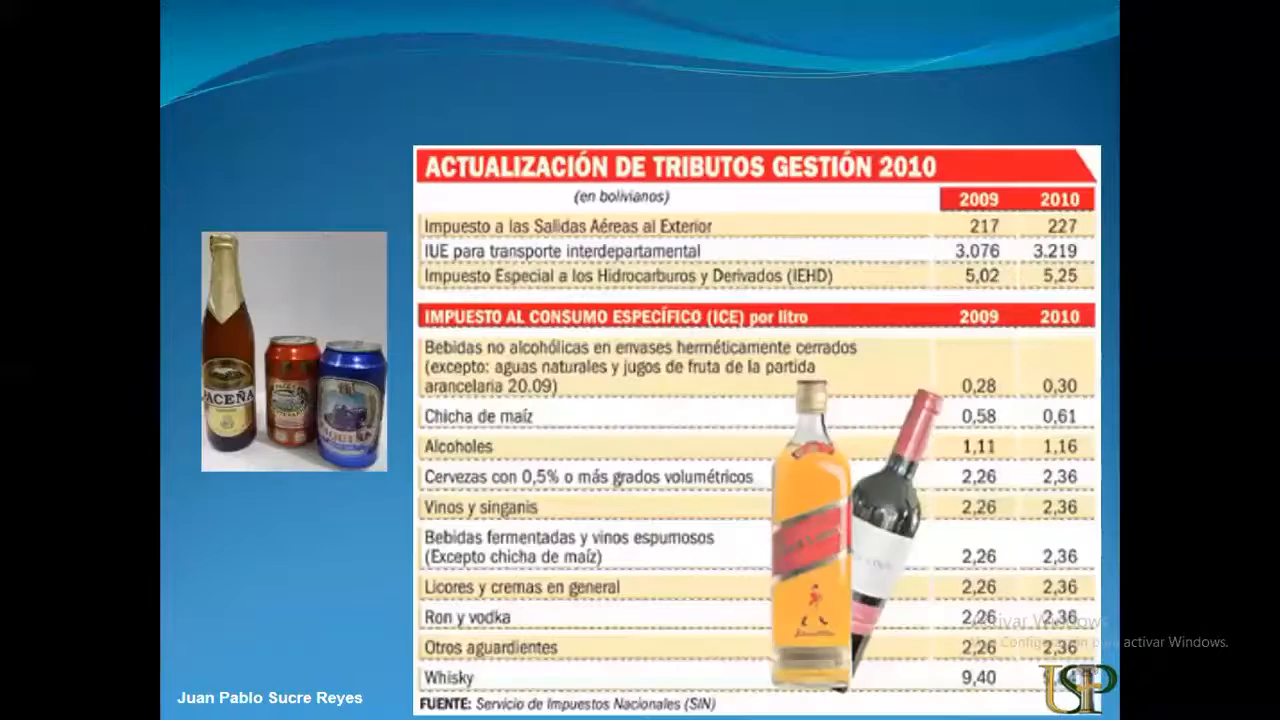
{"action": "key", "text": "Left"}
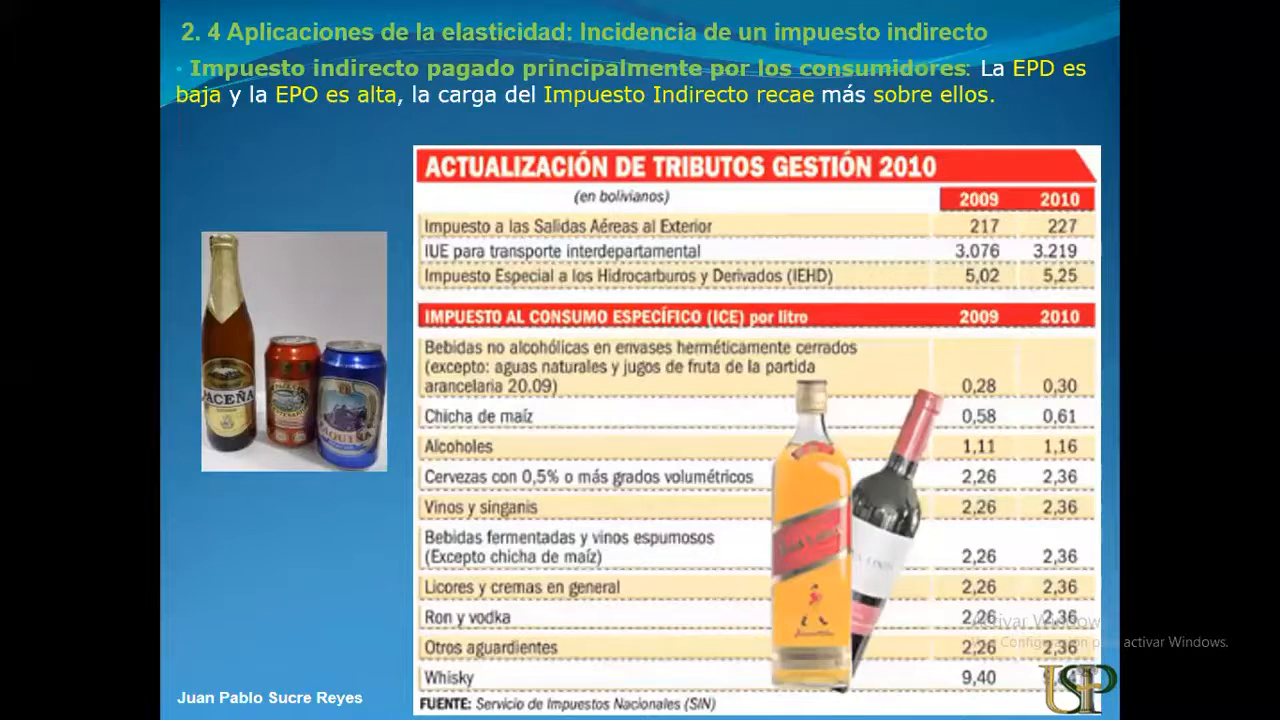
Advance the slides through the gasoline tax example to the parking-space tax graph
{"action": "key", "text": "Right"}
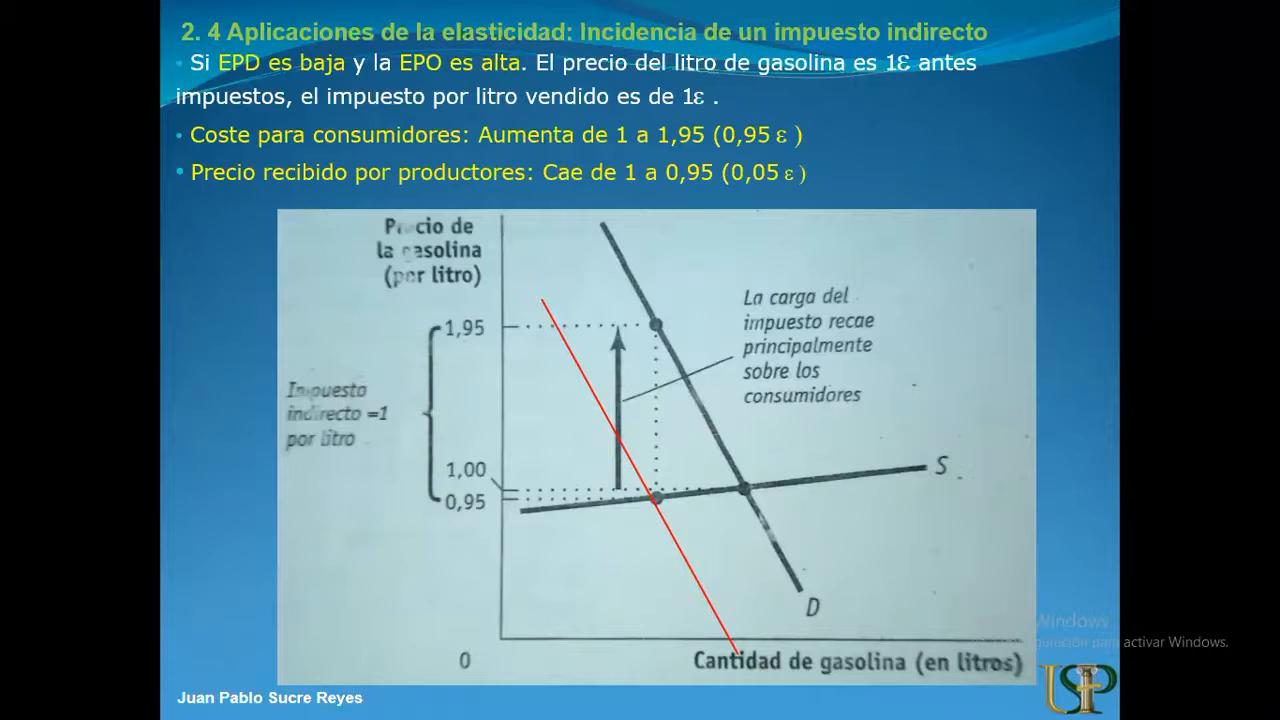
{"action": "key", "text": "Right"}
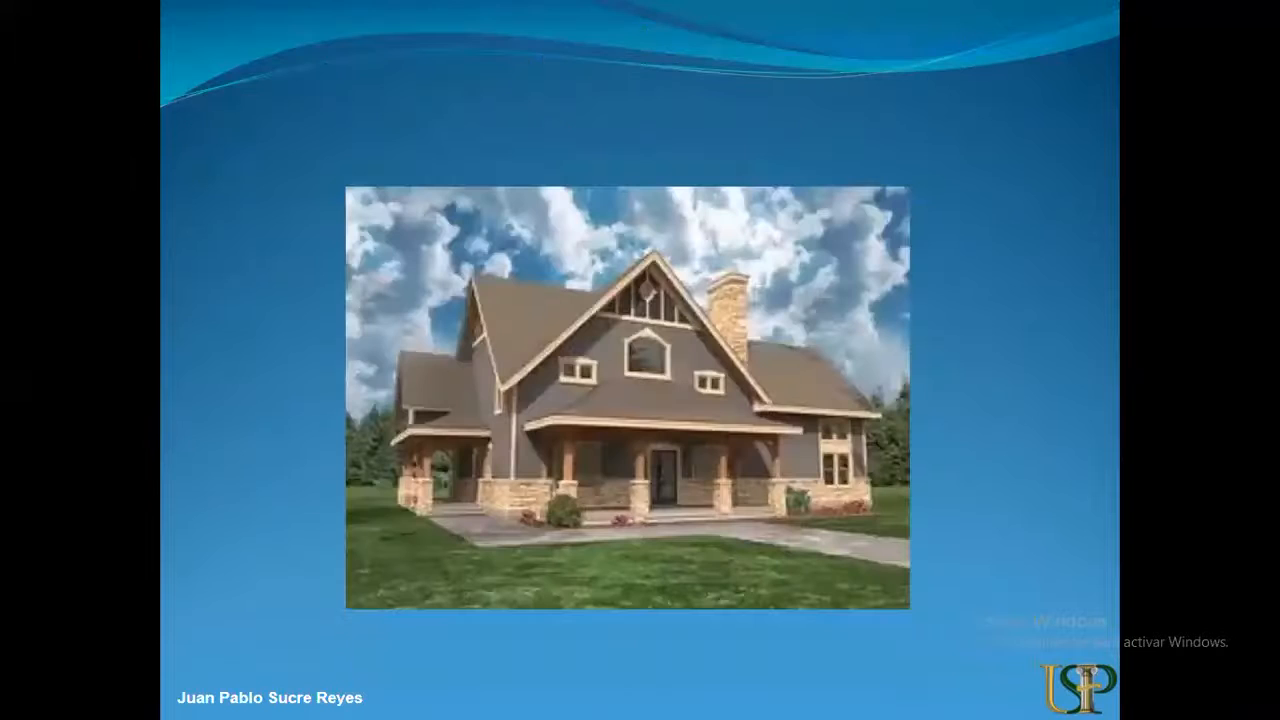
{"action": "key", "text": "Right"}
{"action": "key", "text": "Right"}
{"action": "key", "text": "Right"}
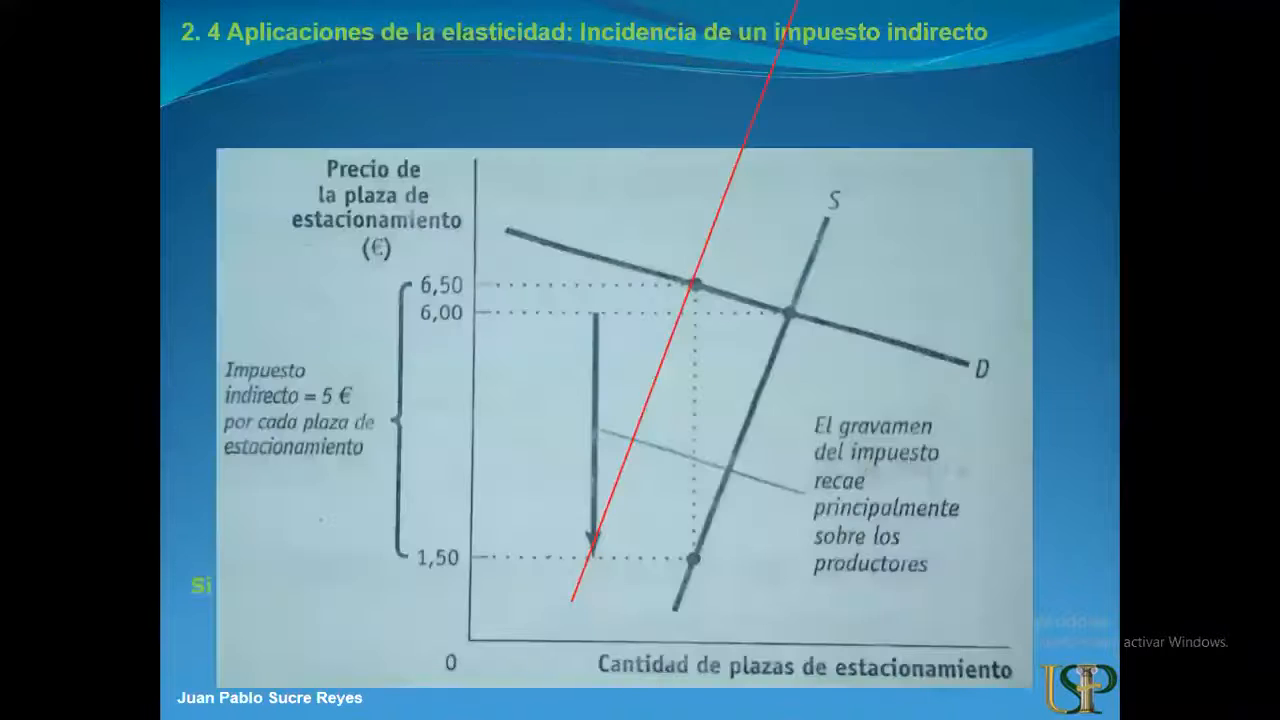